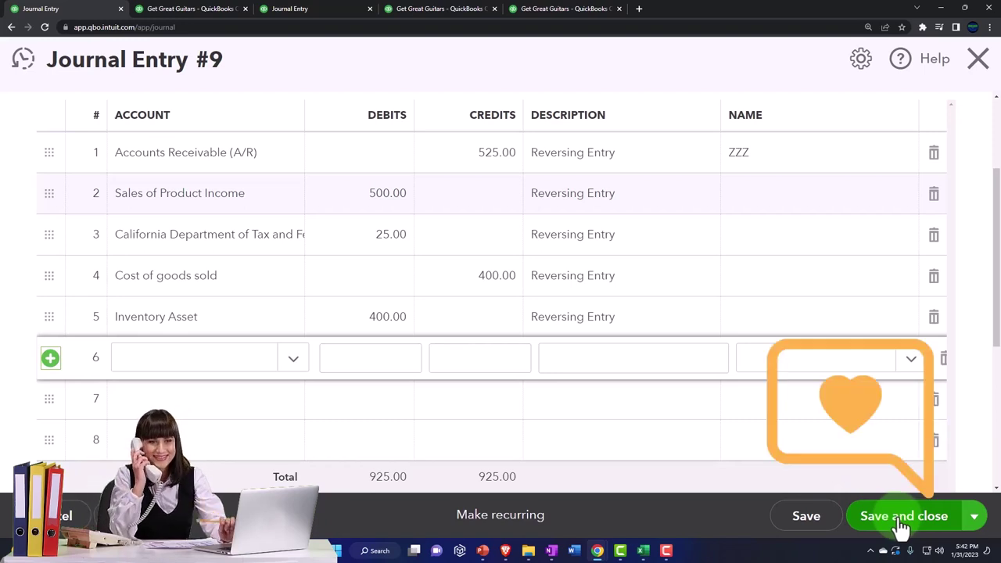
Save and close reversing Journal Entry #9, balanced at 925.00
{"action": "left_click", "coordinate": [905, 529]}
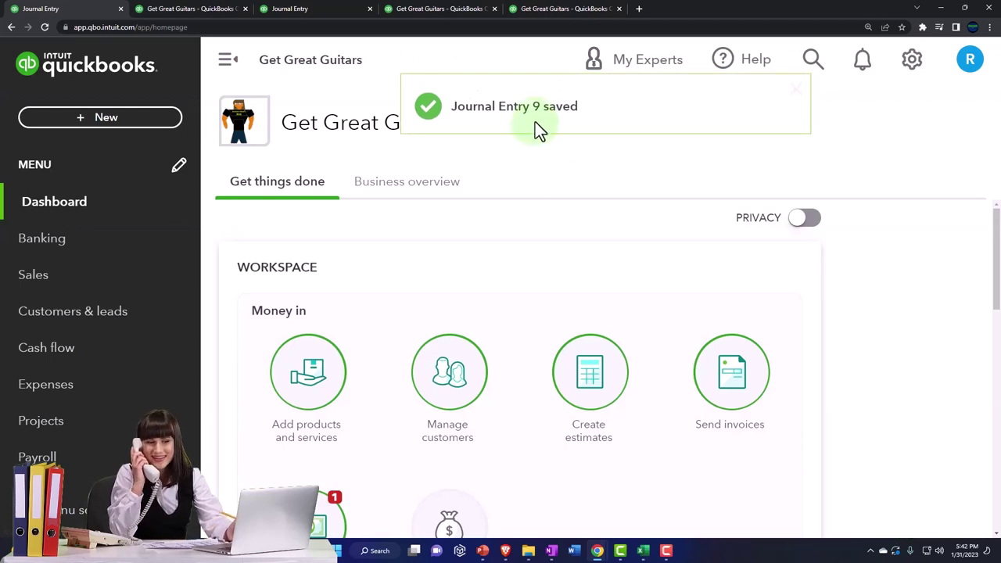
Bring up the January–March 2023 Balance Sheet report
{"action": "left_click", "coordinate": [207, 11]}
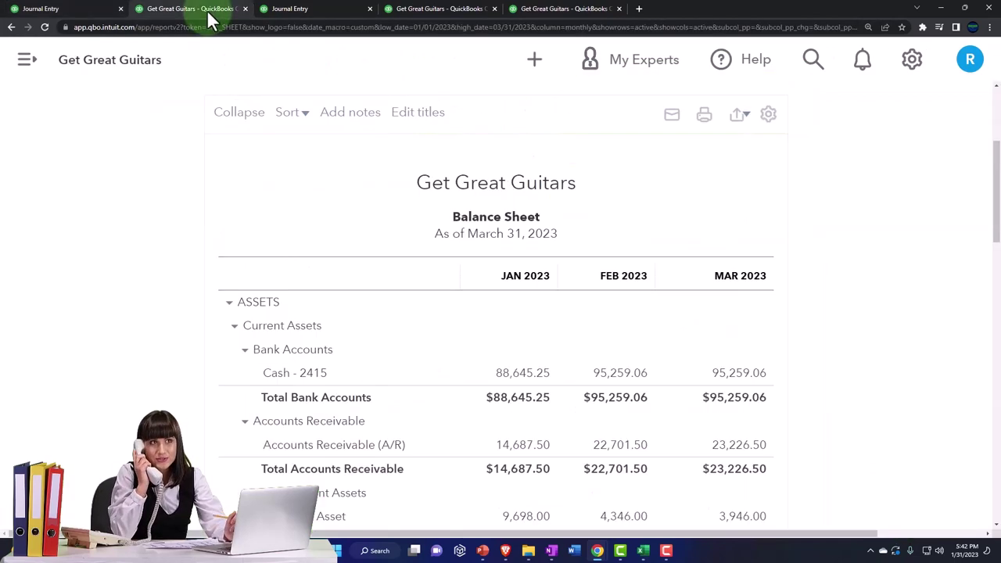
{"action": "scroll", "coordinate": [233, 217], "scroll_direction": "up", "scroll_amount": 3}
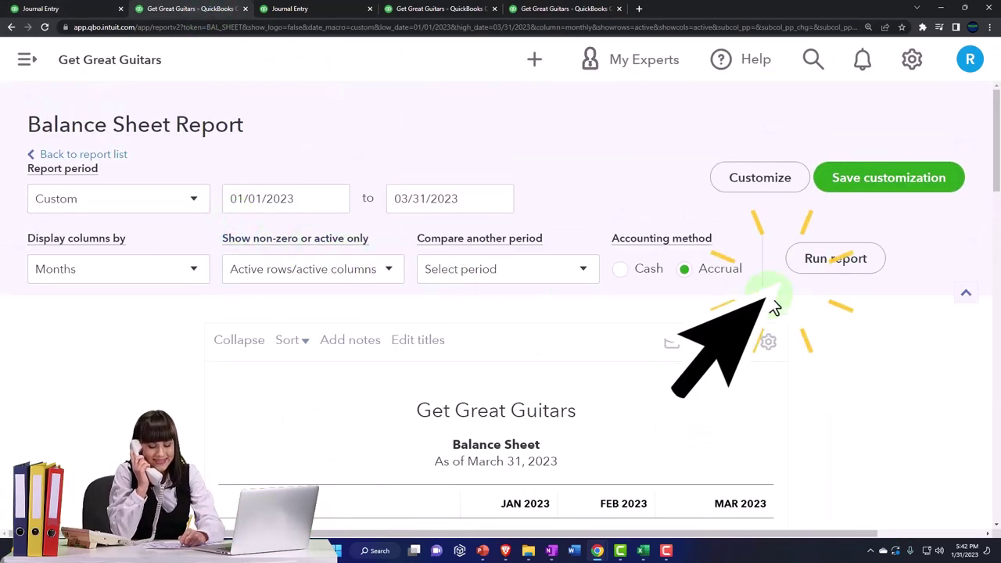
{"action": "scroll", "coordinate": [820, 273], "scroll_direction": "down", "scroll_amount": 5}
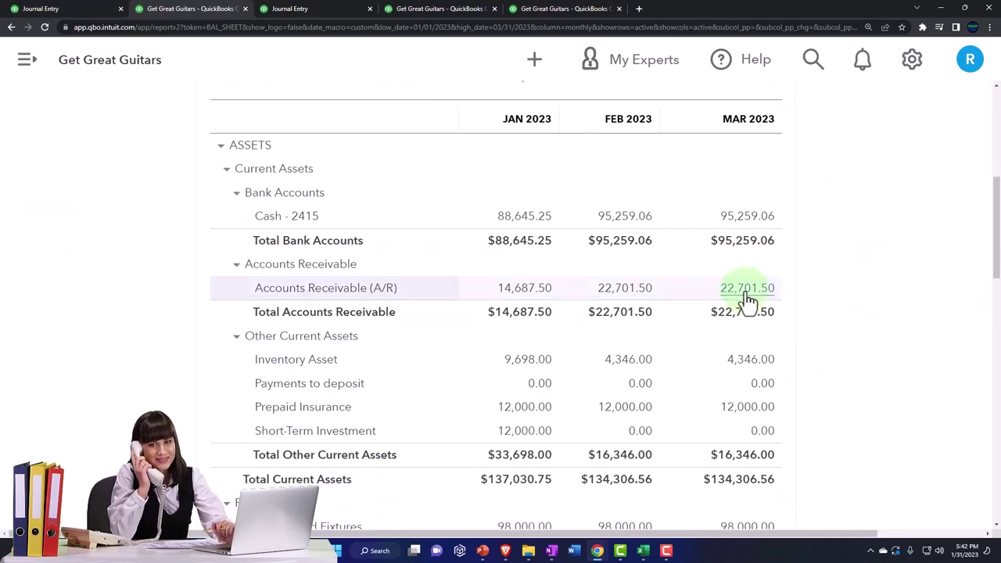
Review February Accounts Receivable transactions, including the 02/28 adjusting entry, then return to the summary
{"action": "left_click", "coordinate": [625, 291]}
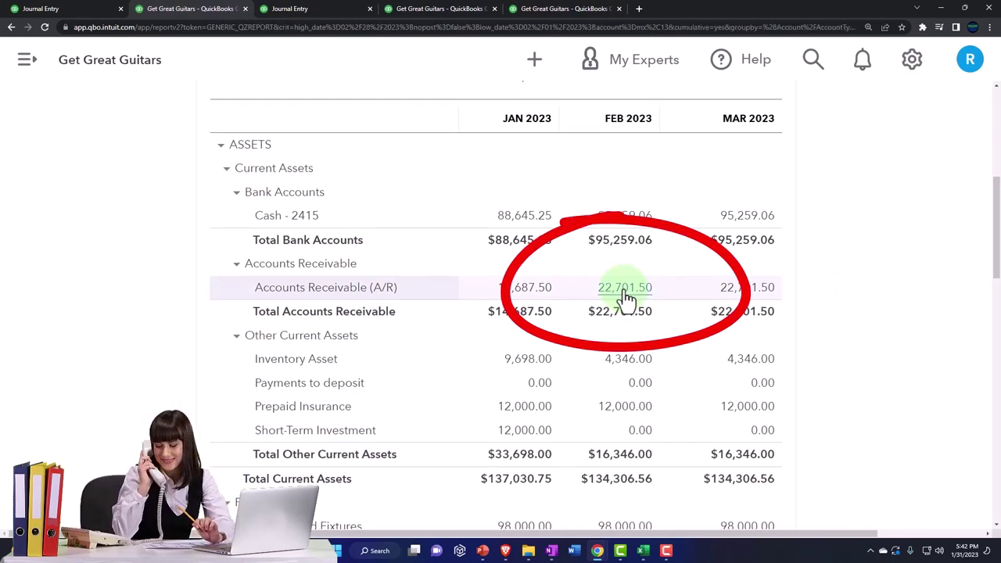
{"action": "scroll", "coordinate": [438, 367], "scroll_direction": "down", "scroll_amount": 2}
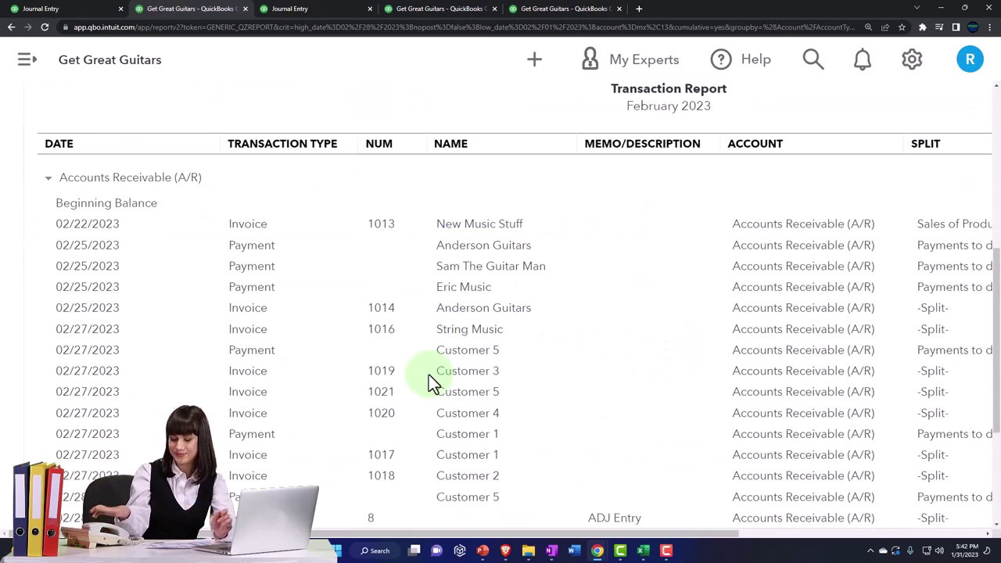
{"action": "scroll", "coordinate": [428, 374], "scroll_direction": "down", "scroll_amount": 3}
{"action": "key", "text": "ctrl+minus"}
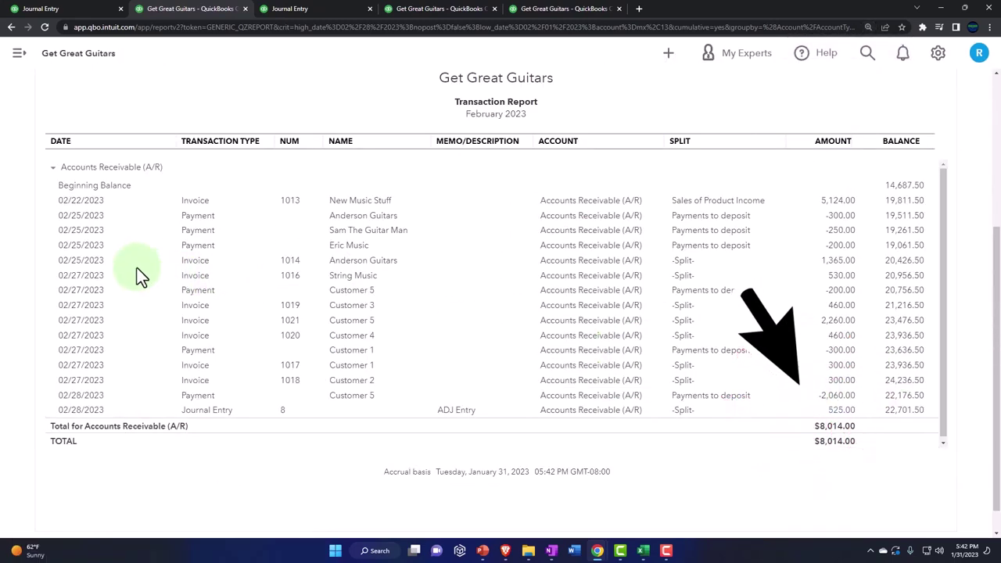
{"action": "scroll", "coordinate": [133, 276], "scroll_direction": "up", "scroll_amount": 3}
{"action": "left_click", "coordinate": [90, 122]}
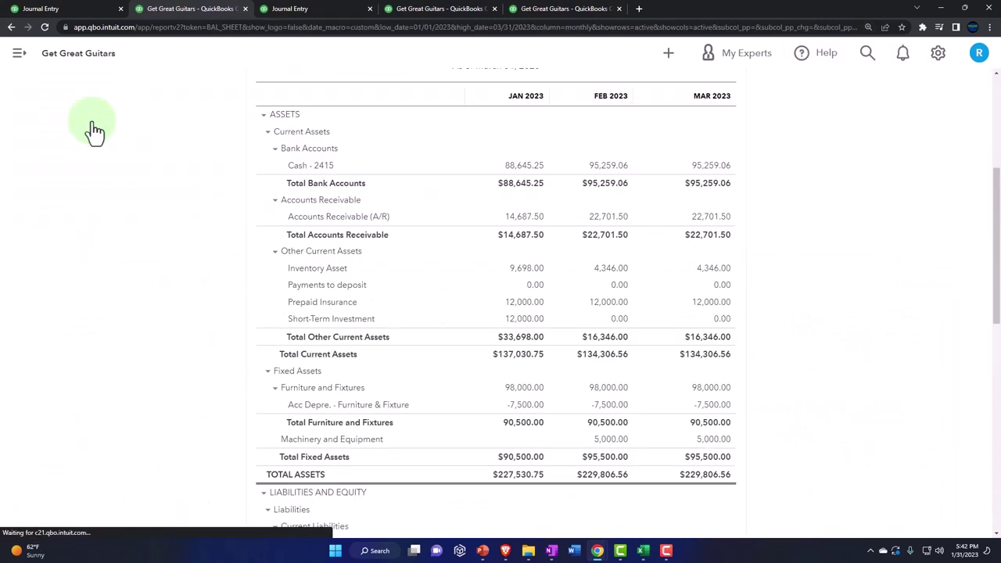
{"action": "scroll", "coordinate": [439, 285], "scroll_direction": "up", "scroll_amount": 1}
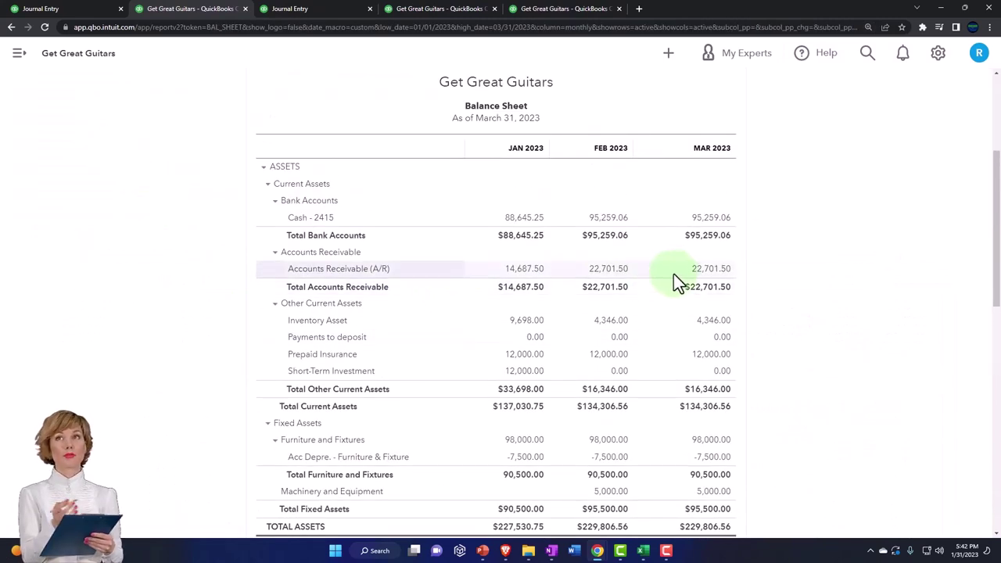
Open March Accounts Receivable detail, where Journal Entry 9's -525.00 offsets invoice 1022
{"action": "left_click", "coordinate": [710, 270]}
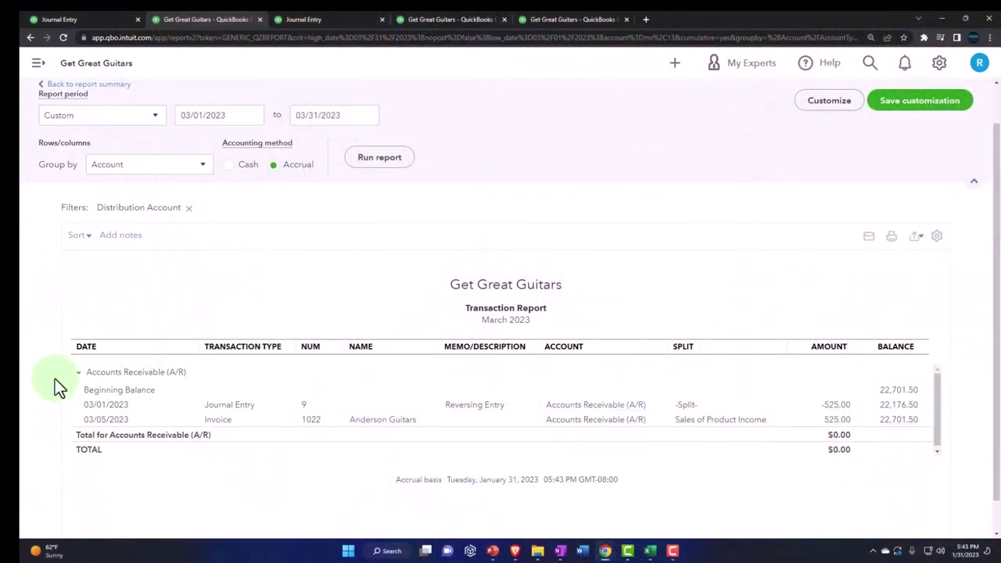
{"action": "scroll", "coordinate": [55, 378], "scroll_direction": "up", "scroll_amount": 1}
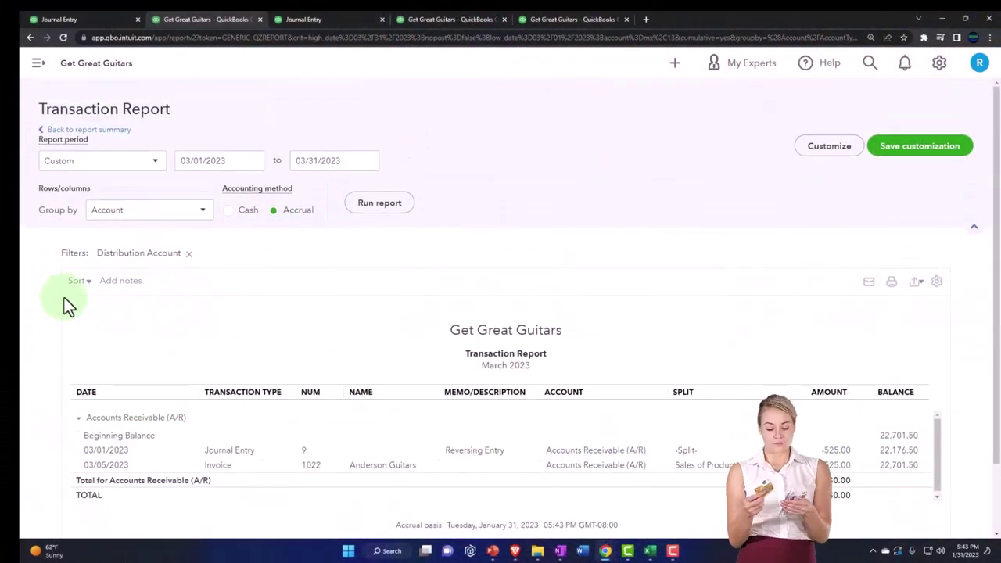
Return to the Balance Sheet, then rerun the January–March 2023 Profit and Loss
{"action": "left_click", "coordinate": [98, 131]}
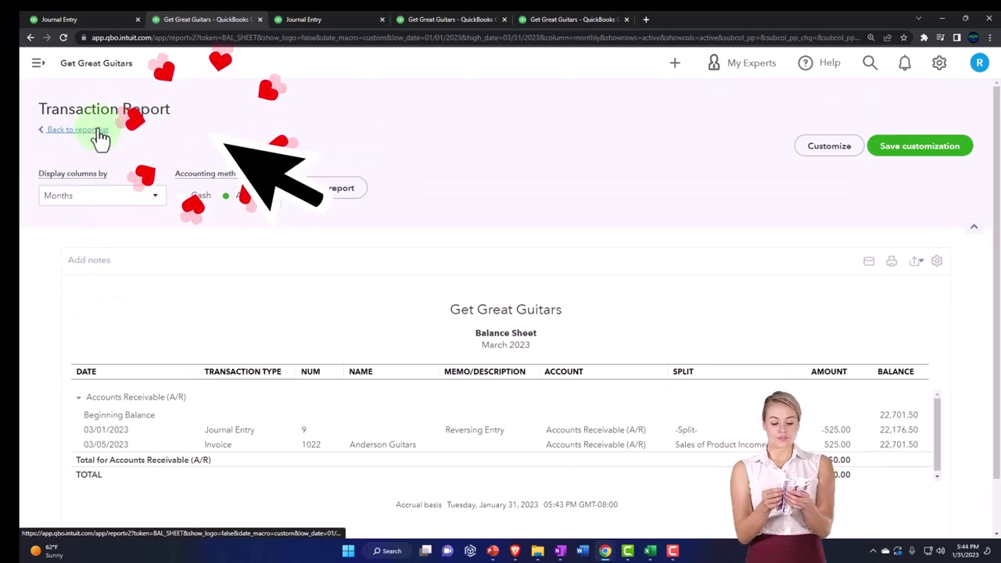
{"action": "left_click", "coordinate": [326, 20]}
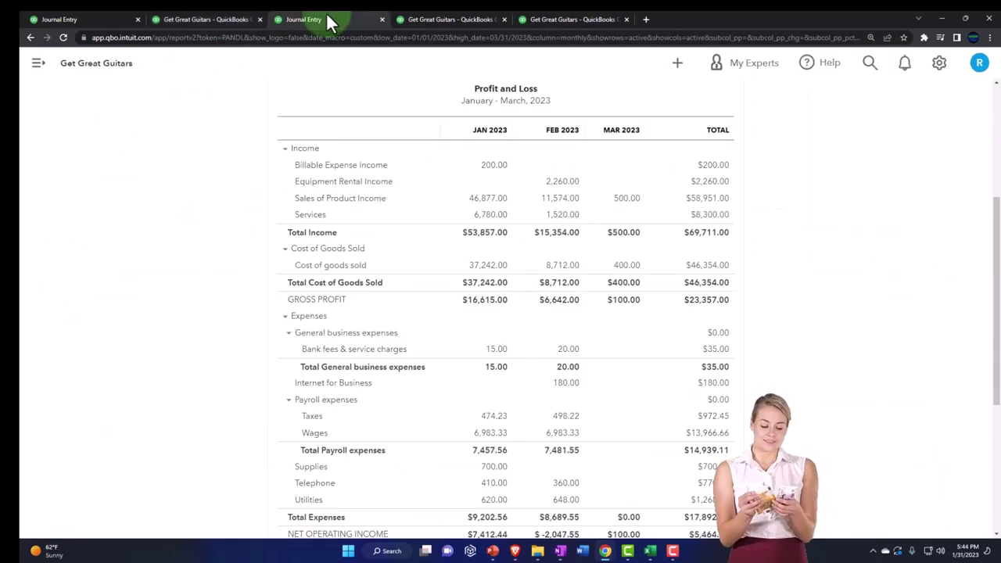
{"action": "scroll", "coordinate": [547, 274], "scroll_direction": "up", "scroll_amount": 4}
{"action": "left_click", "coordinate": [595, 204]}
{"action": "scroll", "coordinate": [790, 334], "scroll_direction": "down", "scroll_amount": 2}
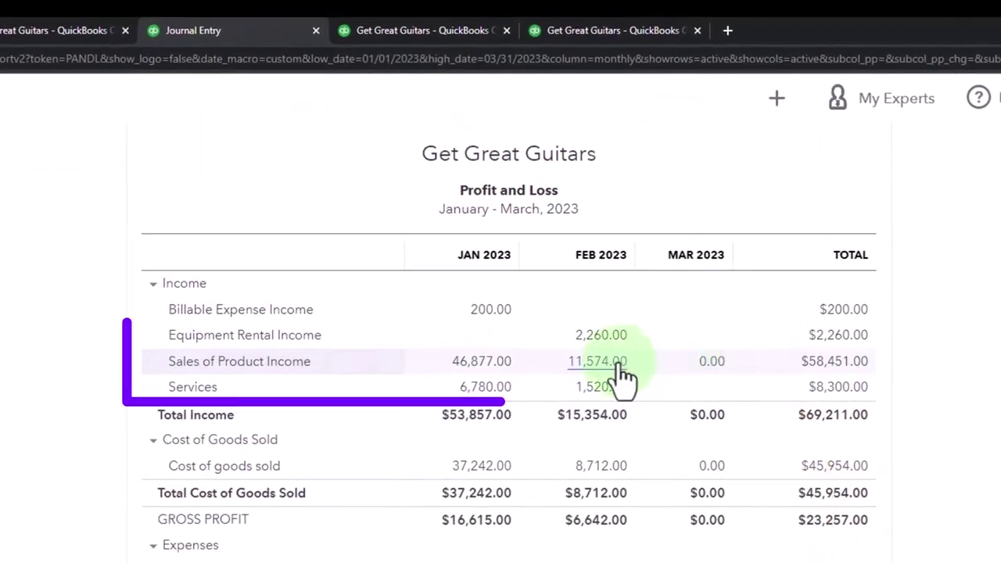
Review February, then March Sales of Product Income, where -500.00 offsets the 500.00 invoice
{"action": "left_click", "coordinate": [621, 366]}
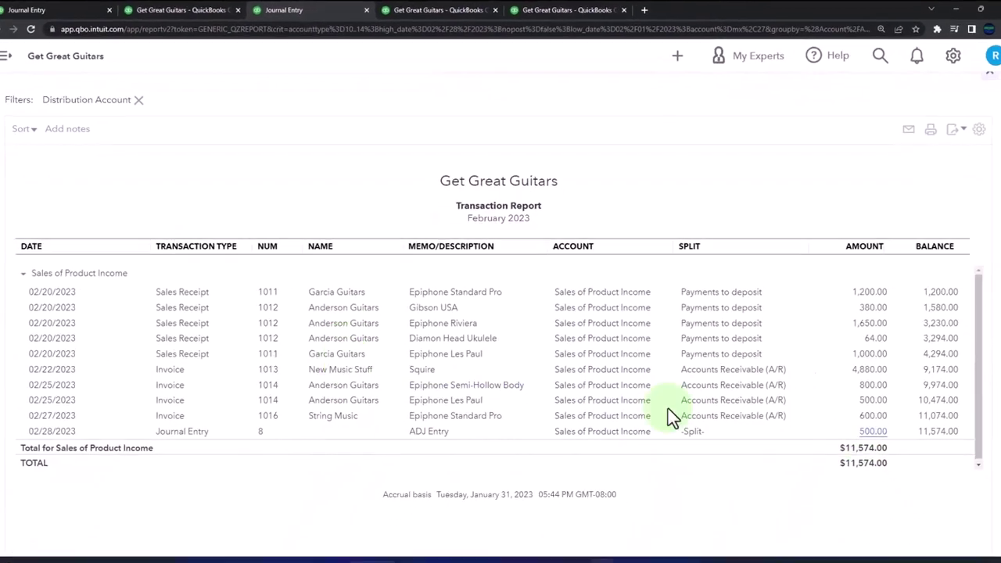
{"action": "scroll", "coordinate": [94, 196], "scroll_direction": "up", "scroll_amount": 3}
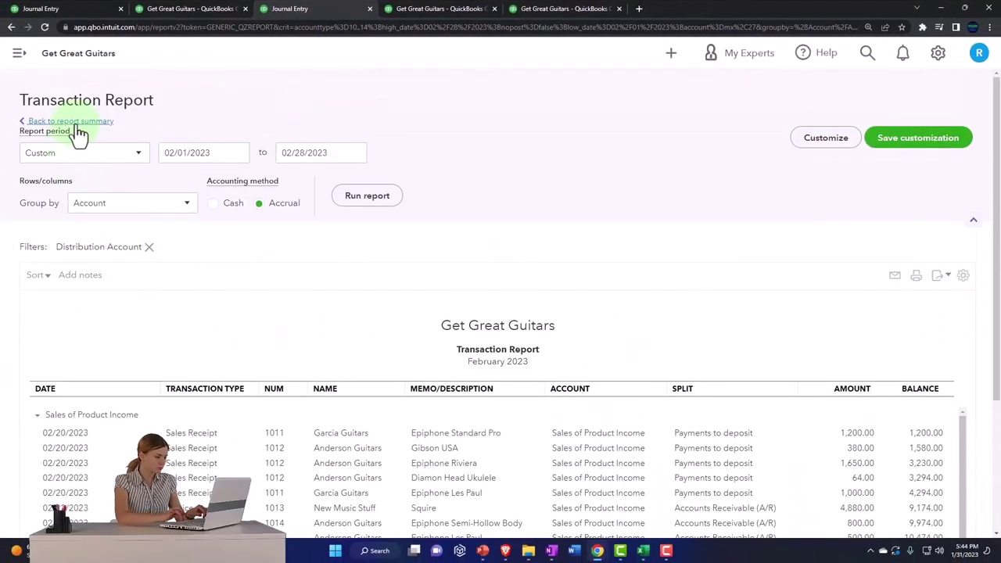
{"action": "left_click", "coordinate": [78, 133]}
{"action": "scroll", "coordinate": [537, 361], "scroll_direction": "down", "scroll_amount": 3}
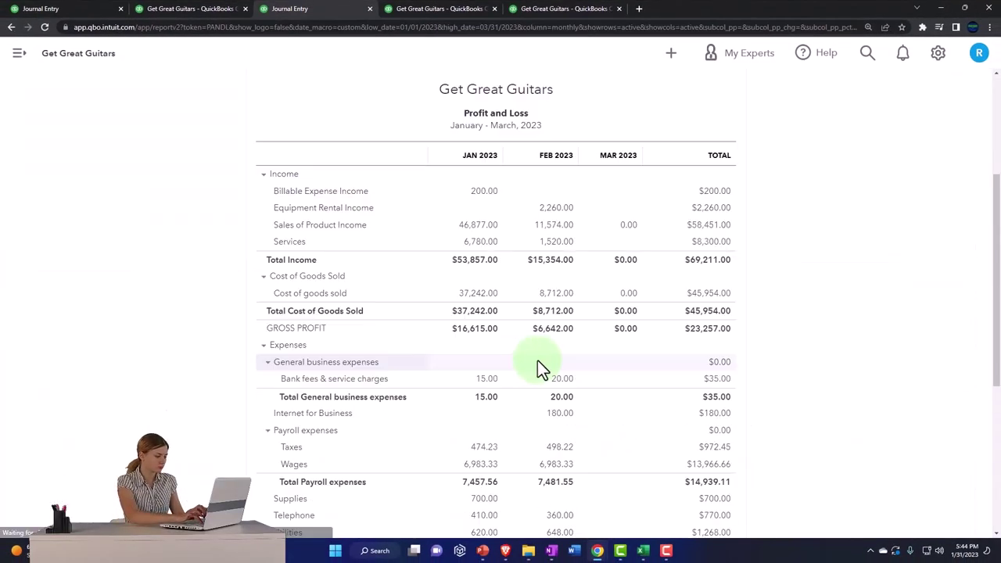
{"action": "left_click", "coordinate": [626, 228]}
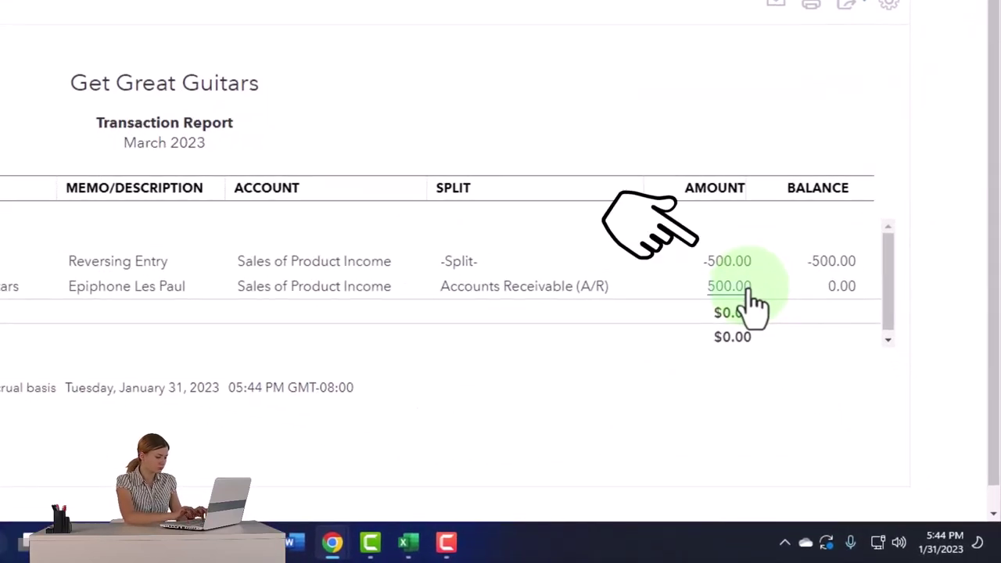
{"action": "left_click", "coordinate": [748, 299]}
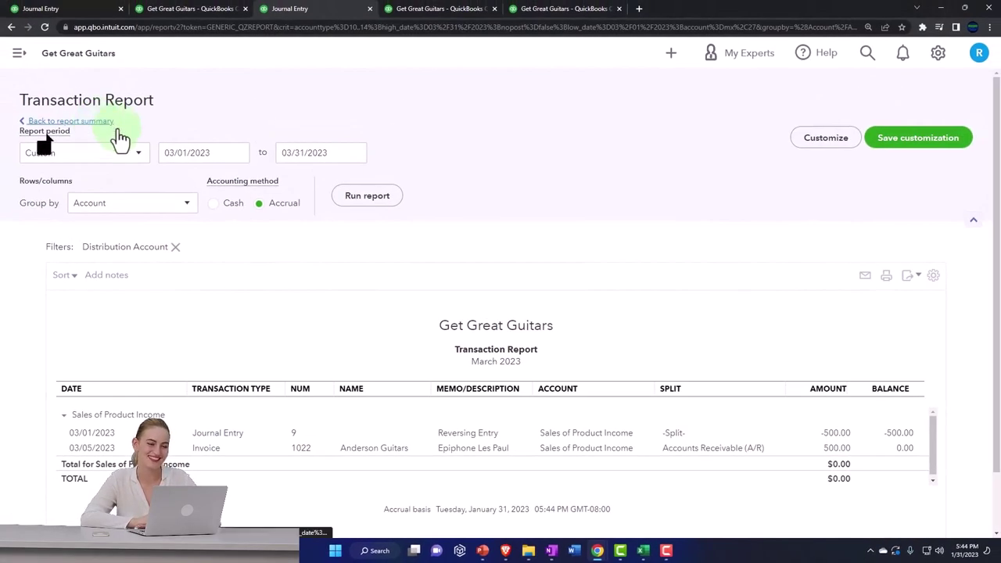
{"action": "scroll", "coordinate": [395, 397], "scroll_direction": "down", "scroll_amount": 1}
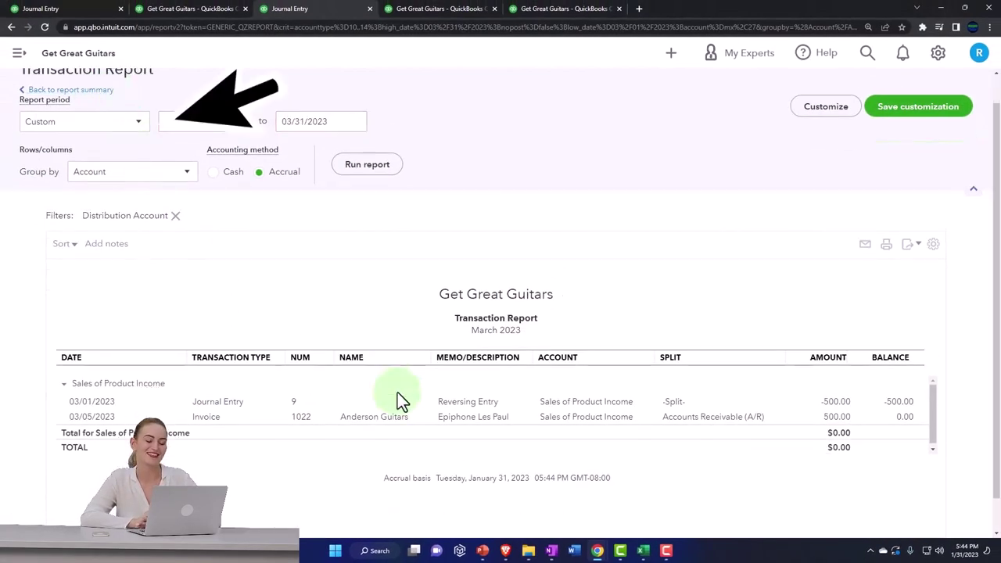
Return to the Profit and Loss, then switch to the Balance Sheet's liabilities
{"action": "left_click", "coordinate": [71, 93]}
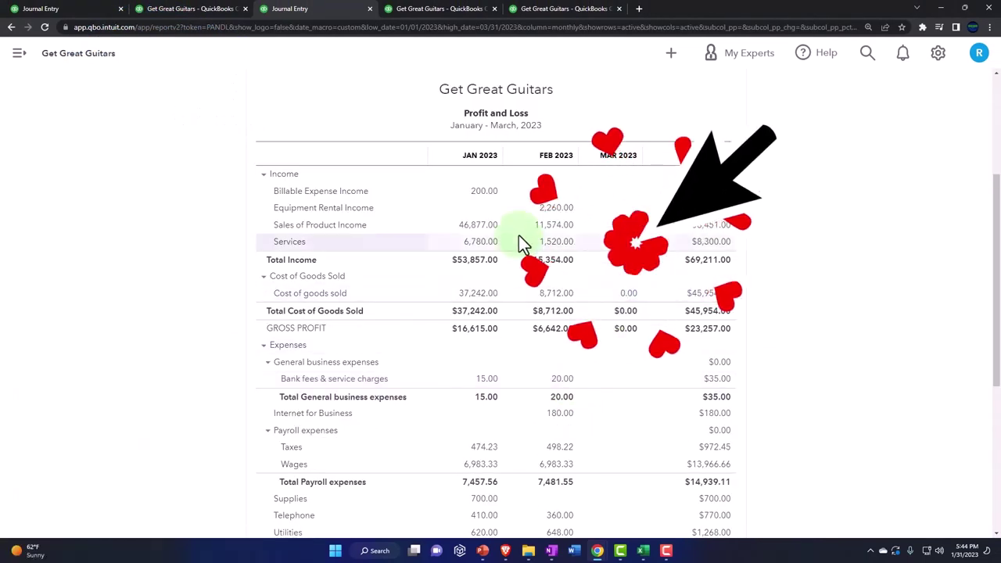
{"action": "left_click", "coordinate": [205, 11]}
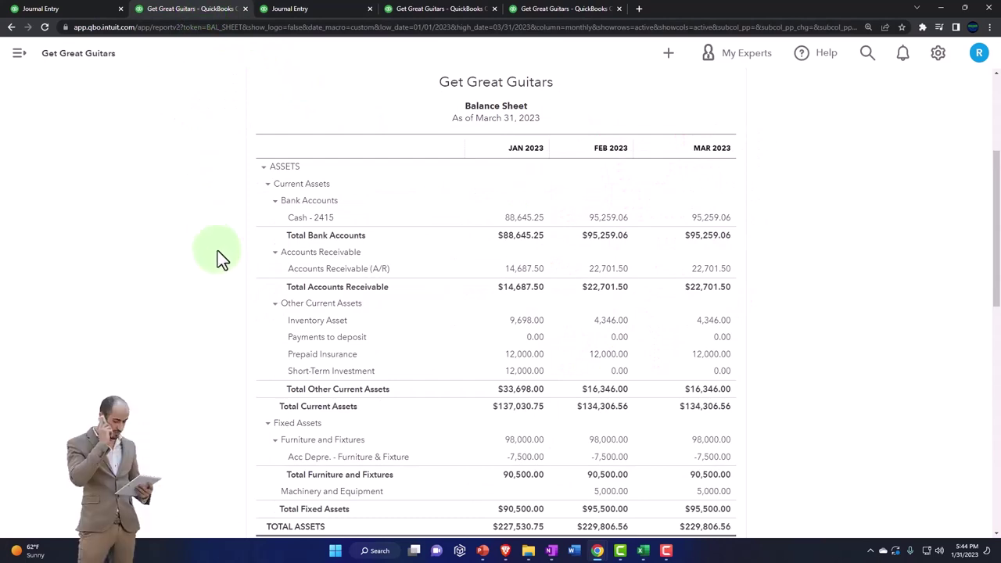
{"action": "scroll", "coordinate": [218, 251], "scroll_direction": "down", "scroll_amount": 3}
{"action": "scroll", "coordinate": [217, 250], "scroll_direction": "down", "scroll_amount": 1}
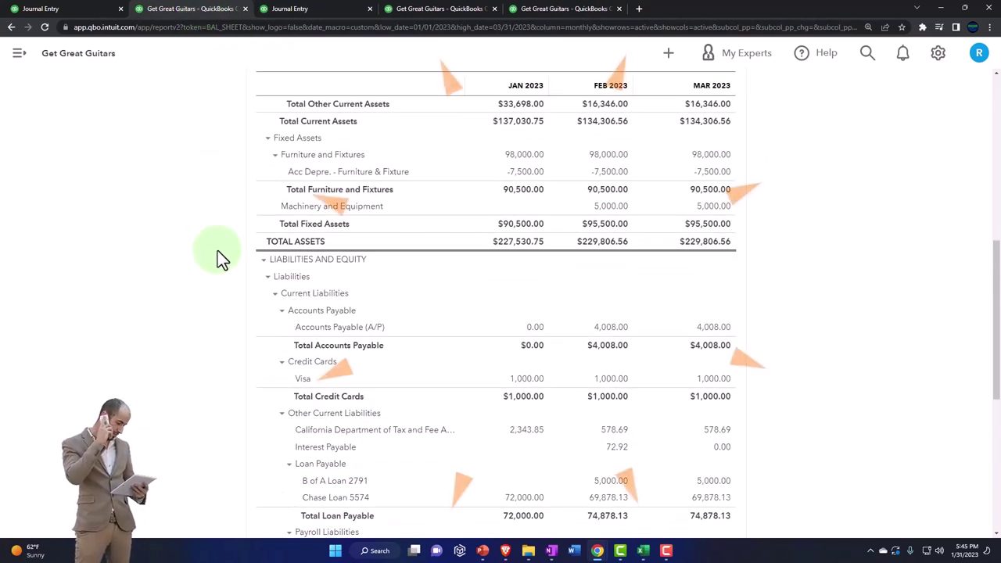
{"action": "scroll", "coordinate": [217, 254], "scroll_direction": "down", "scroll_amount": 1}
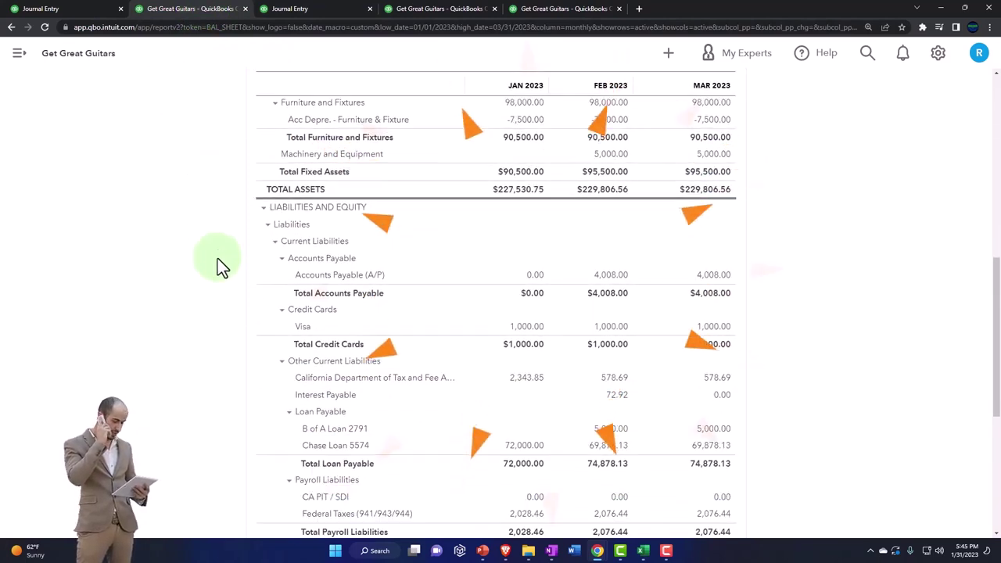
Review February California tax payable transactions, then return to the Balance Sheet liabilities
{"action": "left_click", "coordinate": [623, 381]}
{"action": "scroll", "coordinate": [622, 386], "scroll_direction": "down", "scroll_amount": 3}
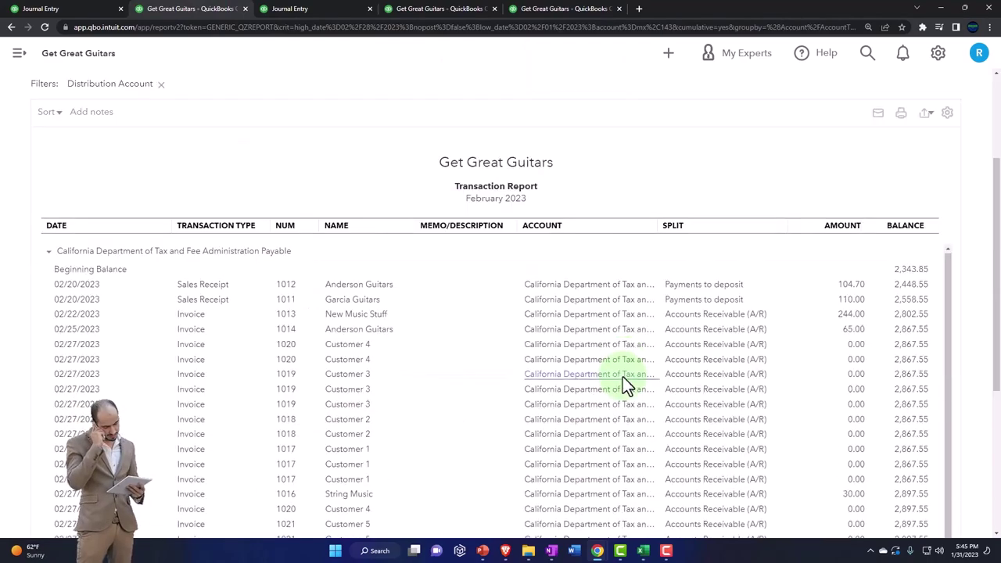
{"action": "scroll", "coordinate": [589, 443], "scroll_direction": "down", "scroll_amount": 3}
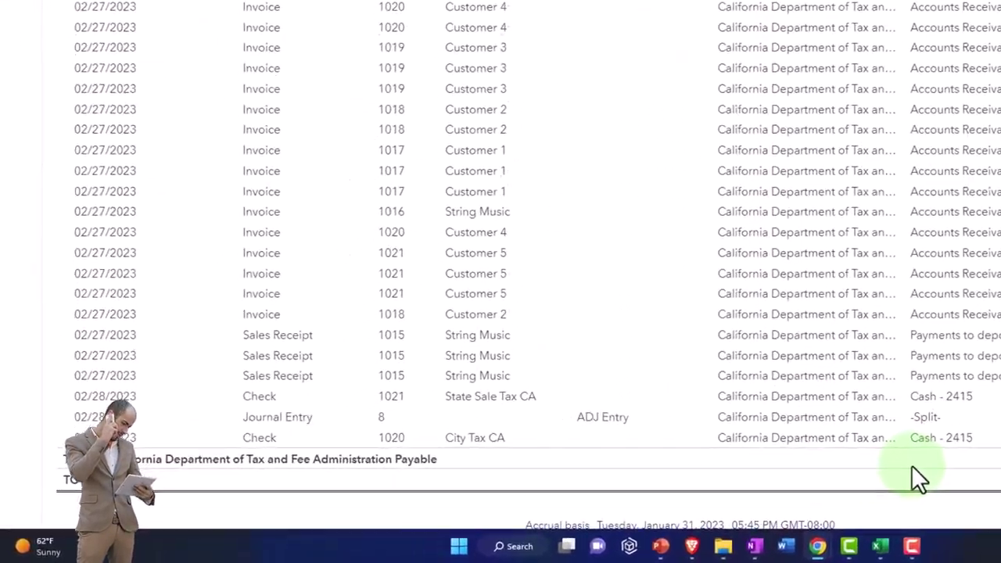
{"action": "left_click", "coordinate": [637, 415]}
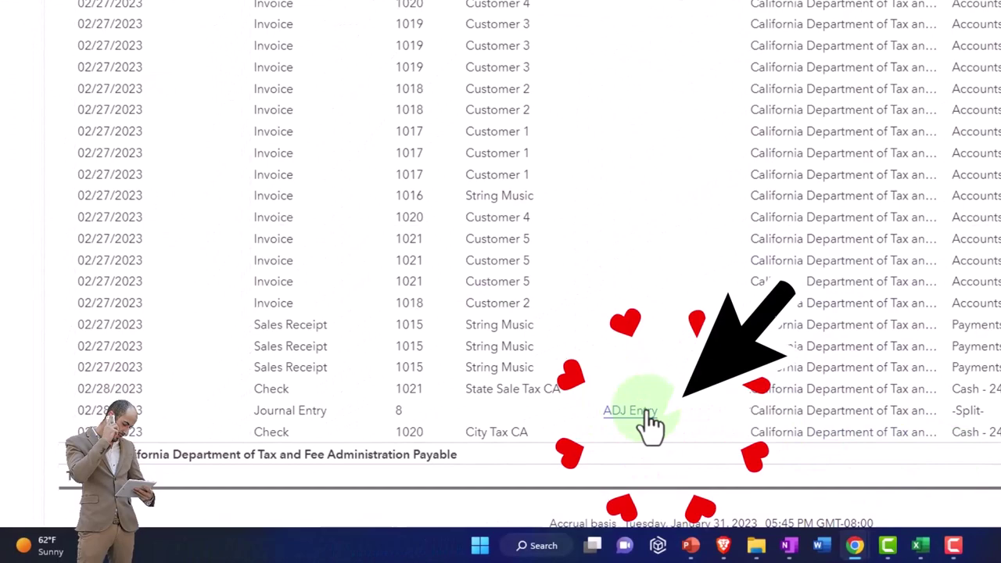
{"action": "scroll", "coordinate": [160, 200], "scroll_direction": "up", "scroll_amount": 5}
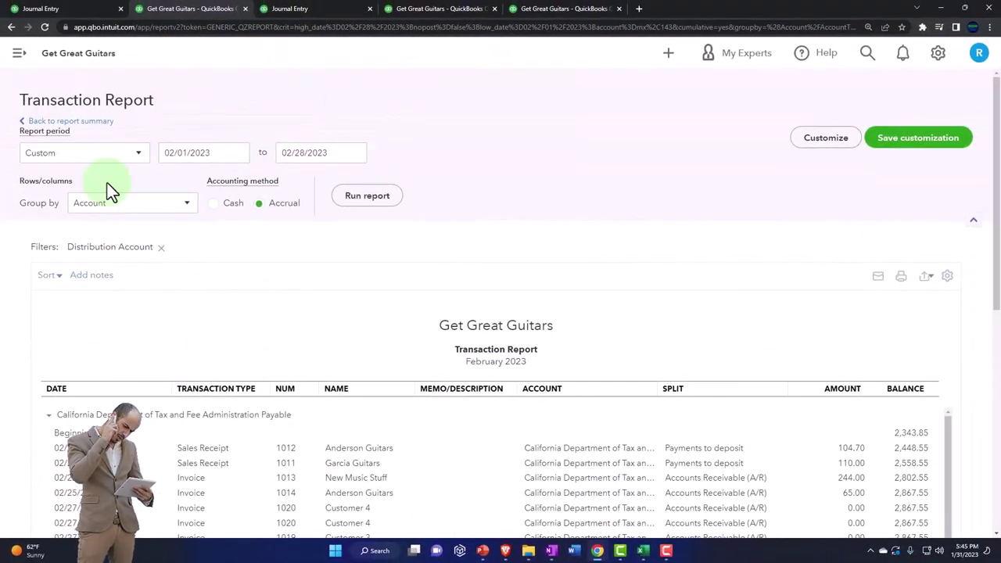
{"action": "left_click", "coordinate": [152, 139]}
{"action": "scroll", "coordinate": [270, 391], "scroll_direction": "down", "scroll_amount": 10}
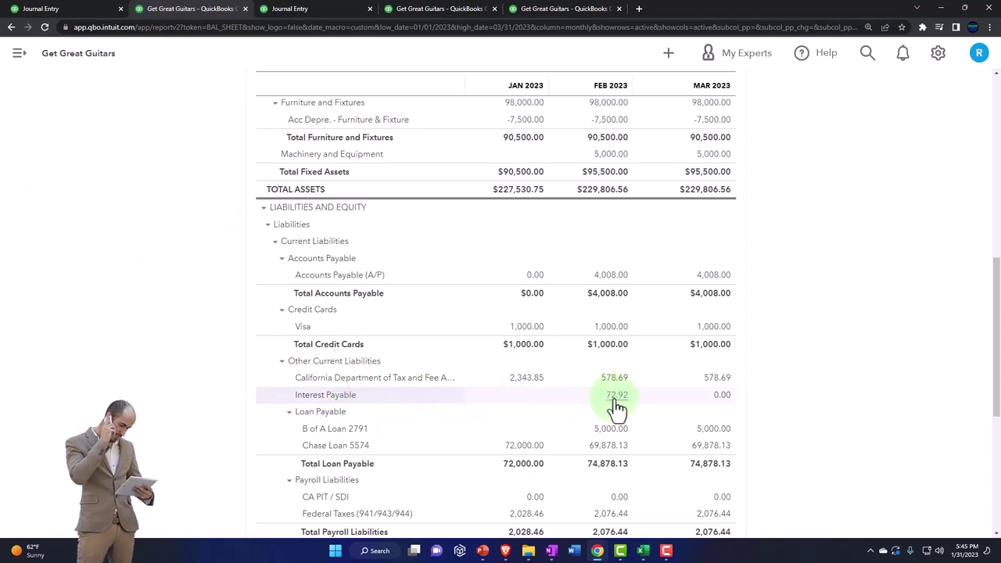
Review March California tax payable transactions, then return to the Balance Sheet
{"action": "left_click", "coordinate": [716, 385]}
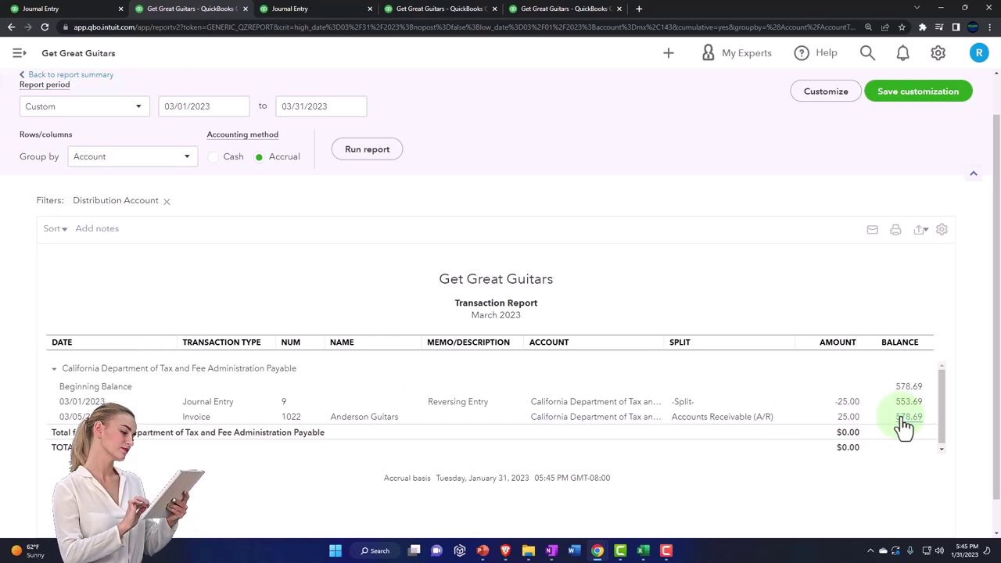
{"action": "scroll", "coordinate": [112, 328], "scroll_direction": "up", "scroll_amount": 1}
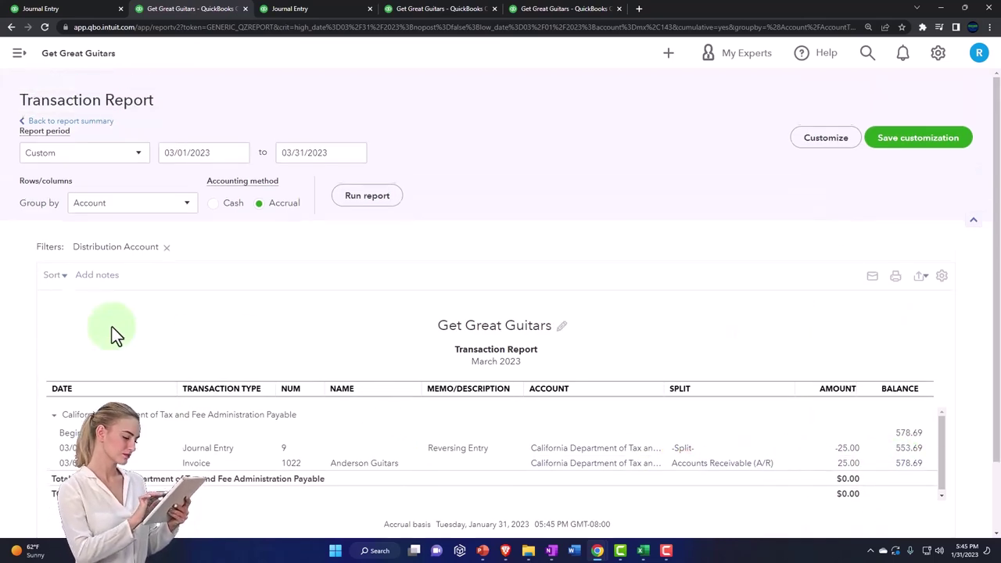
{"action": "left_click", "coordinate": [90, 123]}
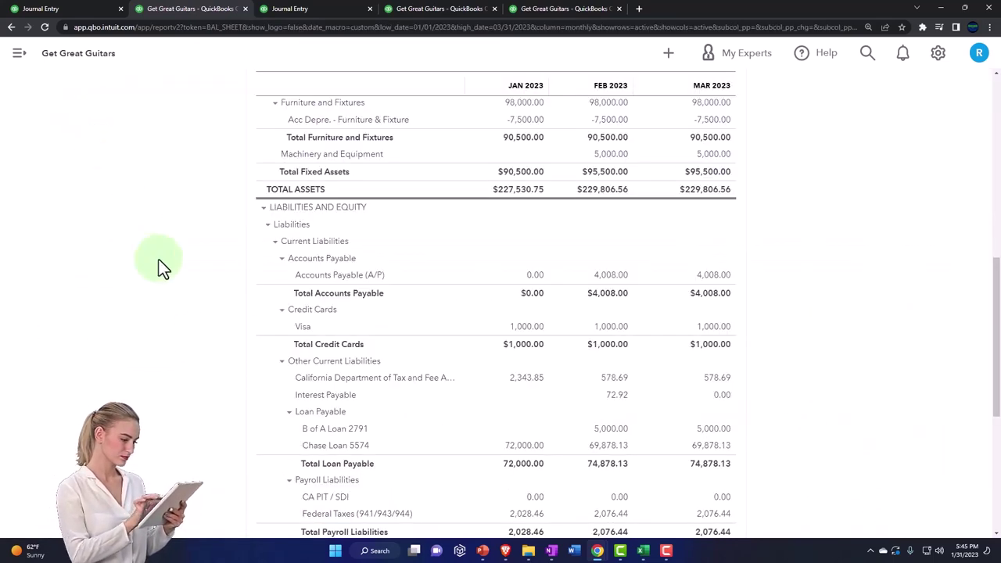
{"action": "scroll", "coordinate": [207, 348], "scroll_direction": "up", "scroll_amount": 3}
{"action": "scroll", "coordinate": [207, 348], "scroll_direction": "up", "scroll_amount": 2}
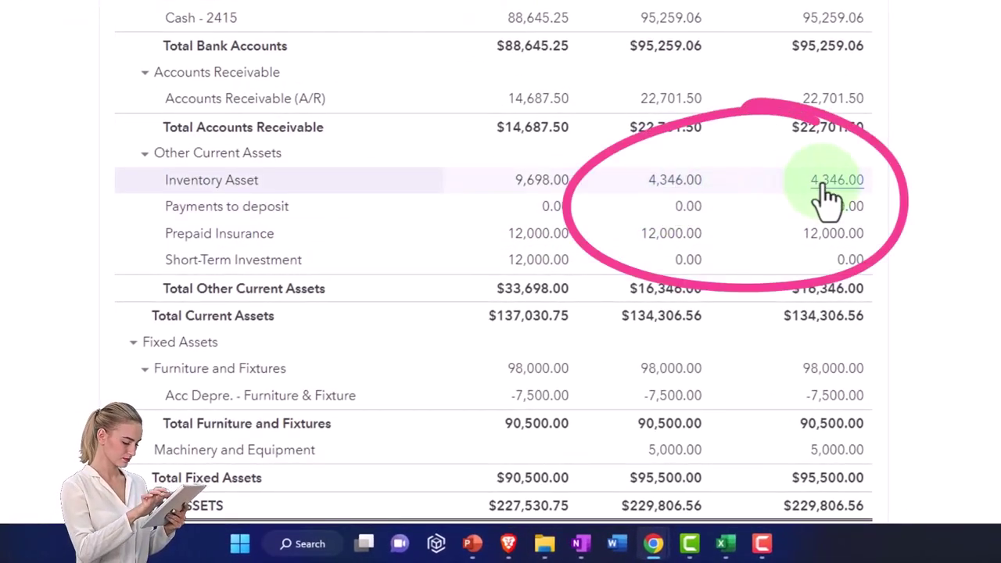
Compare February and March Inventory Asset transactions, including the 03/01 reversing 400.00 entry
{"action": "left_click", "coordinate": [677, 181]}
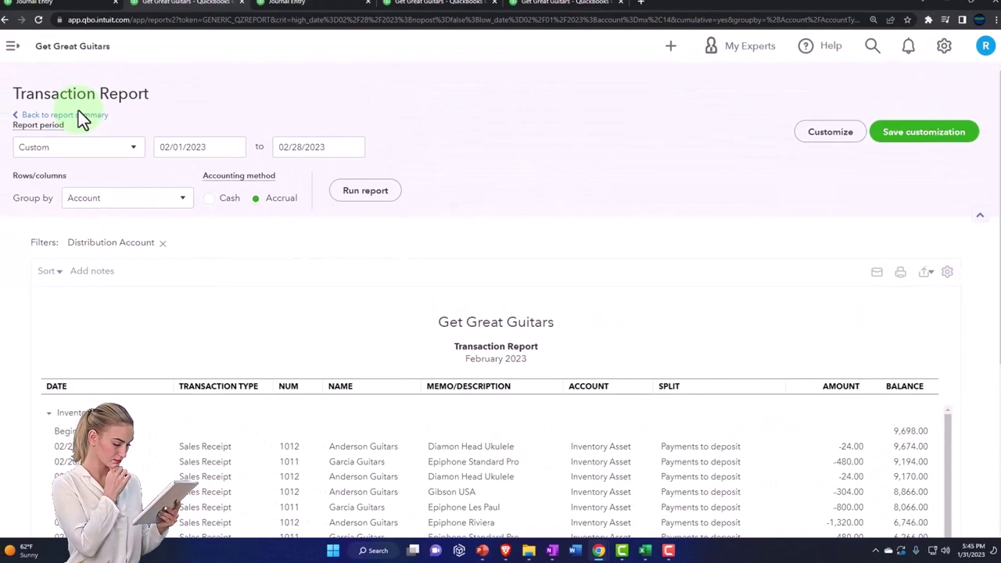
{"action": "left_click", "coordinate": [78, 115]}
{"action": "scroll", "coordinate": [100, 172], "scroll_direction": "down", "scroll_amount": 5}
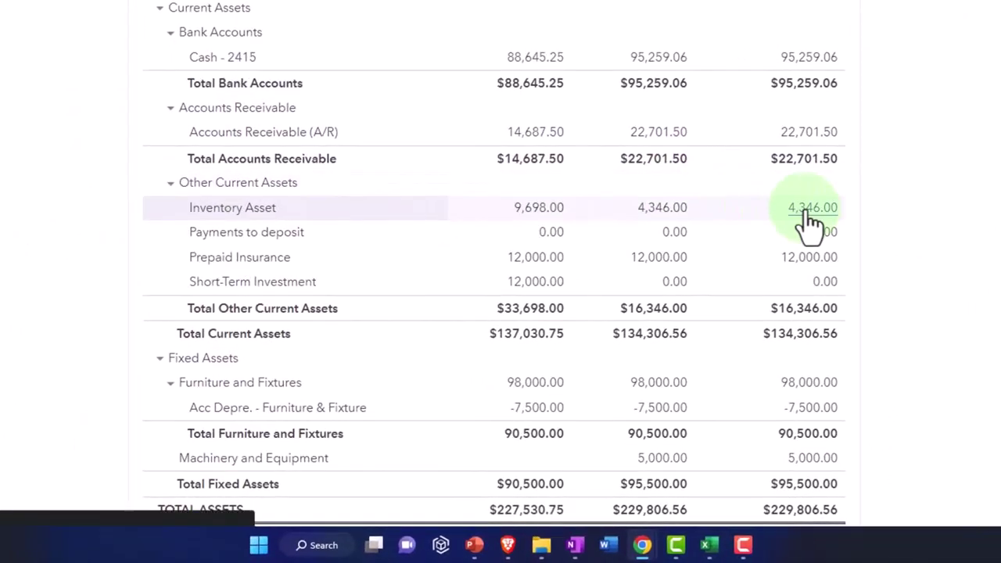
{"action": "left_click", "coordinate": [812, 210]}
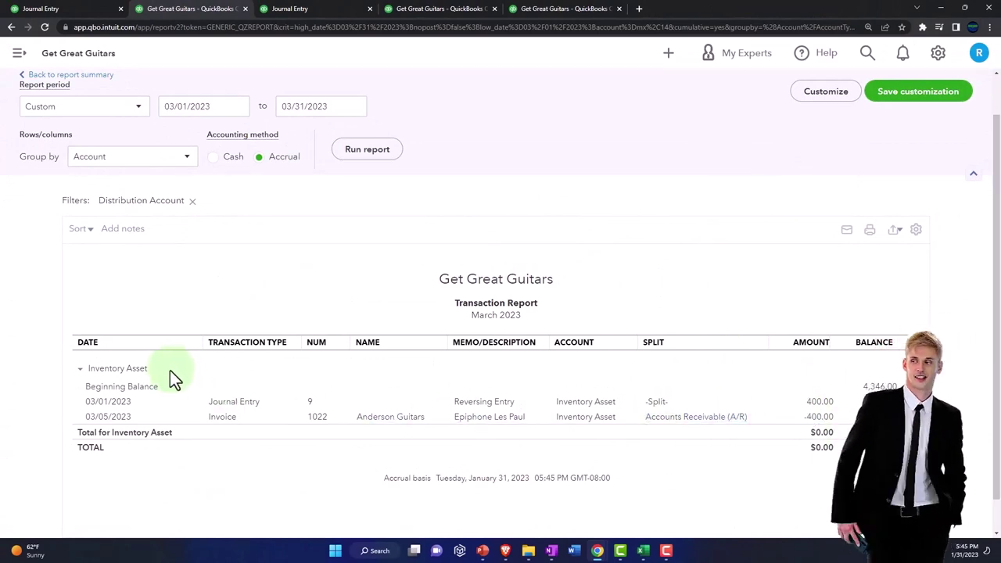
{"action": "scroll", "coordinate": [170, 370], "scroll_direction": "up", "scroll_amount": 1}
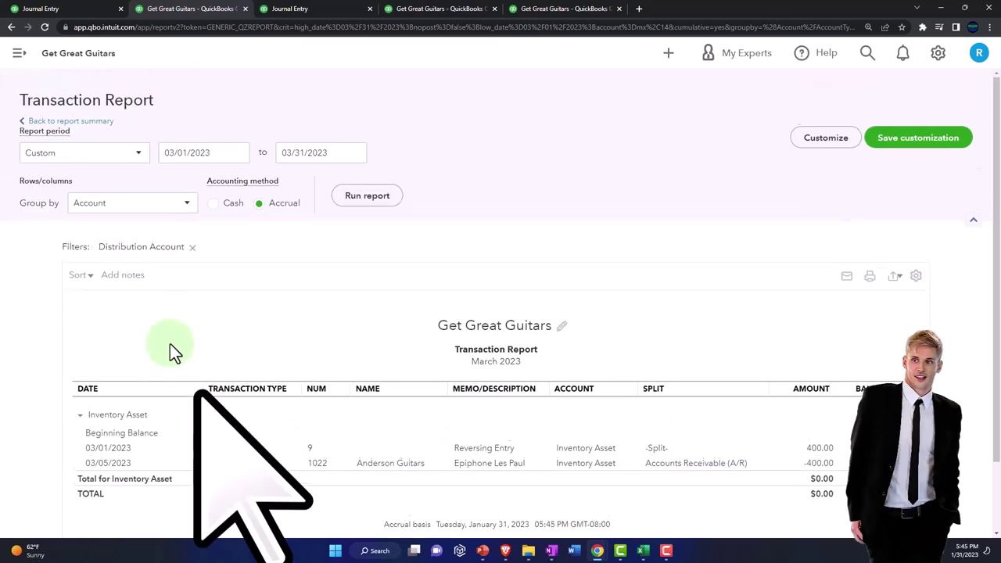
{"action": "left_click", "coordinate": [93, 125]}
Rerun the Inventory Valuation Summary as of 02/28/2023, totaling $4,746.00
{"action": "left_click", "coordinate": [554, 10]}
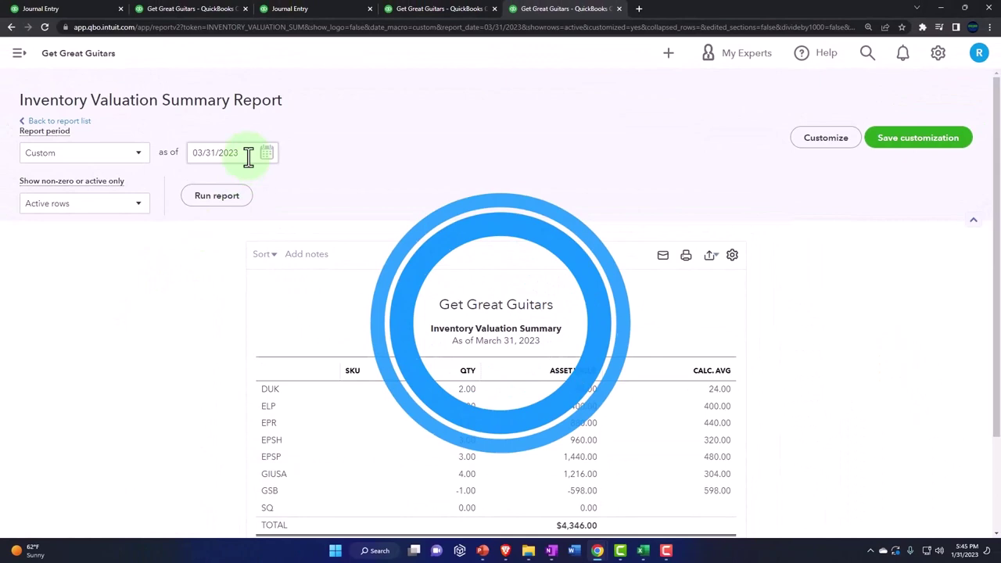
{"action": "left_click", "coordinate": [248, 156]}
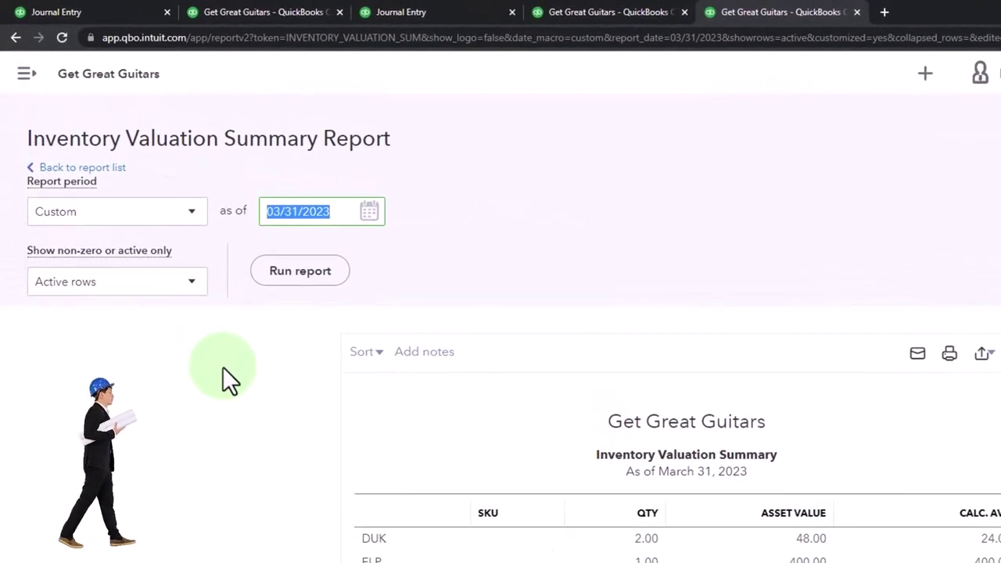
{"action": "type", "text": "02282023"}
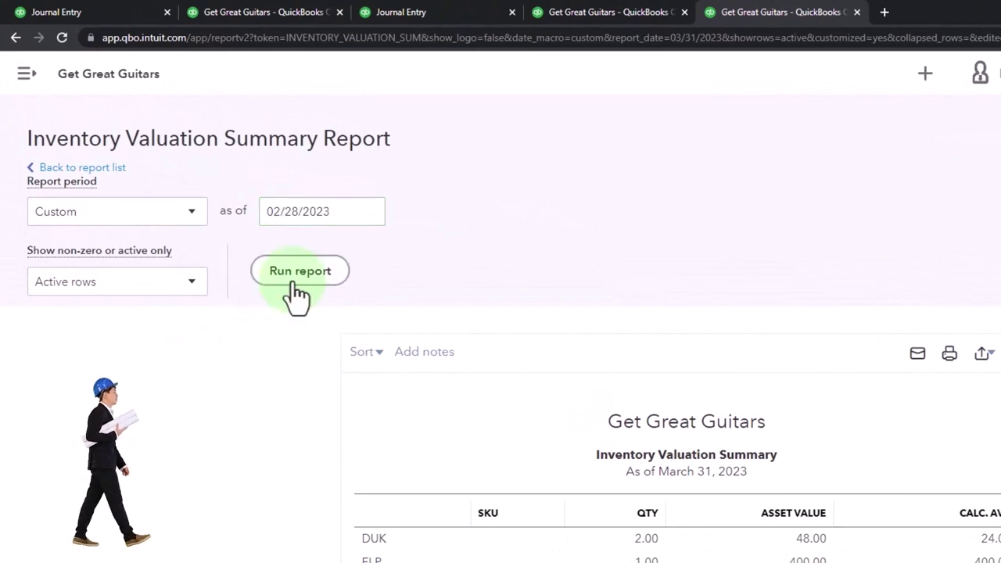
{"action": "left_click", "coordinate": [296, 287]}
{"action": "scroll", "coordinate": [360, 367], "scroll_direction": "down", "scroll_amount": 2}
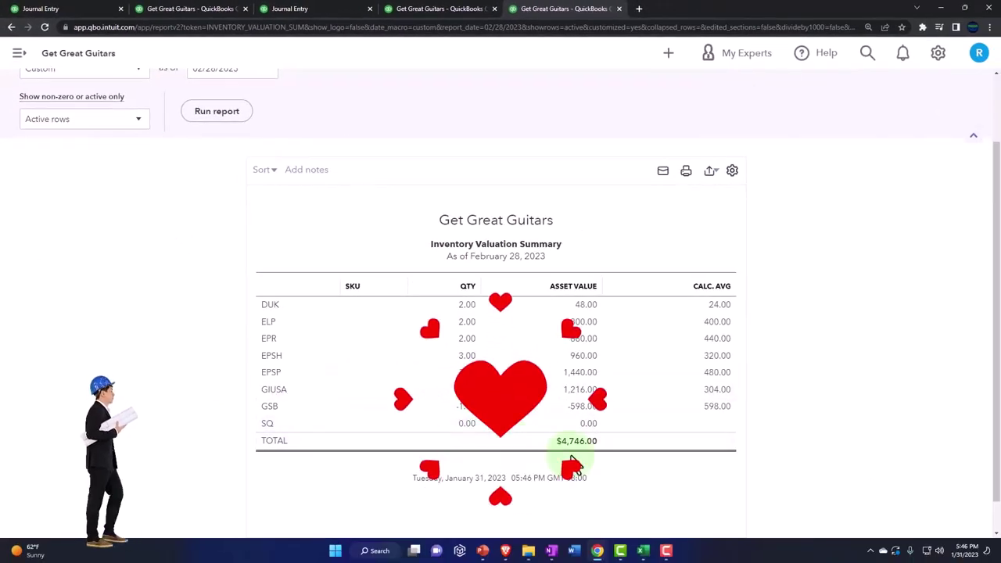
In an always-on-top Calculator, compute 4,746 minus 4,346 to get 400
{"action": "left_click", "coordinate": [379, 551]}
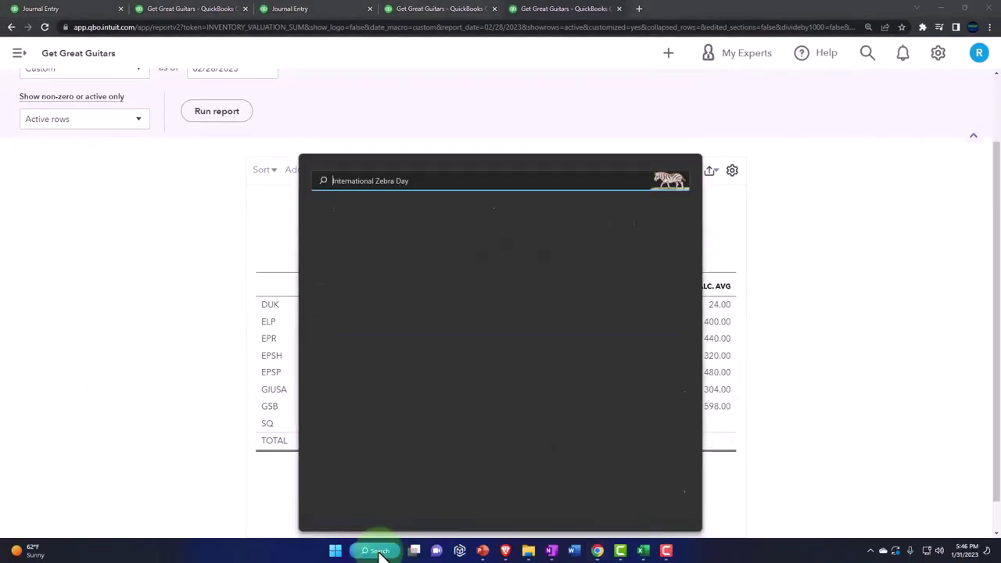
{"action": "left_click", "coordinate": [339, 228]}
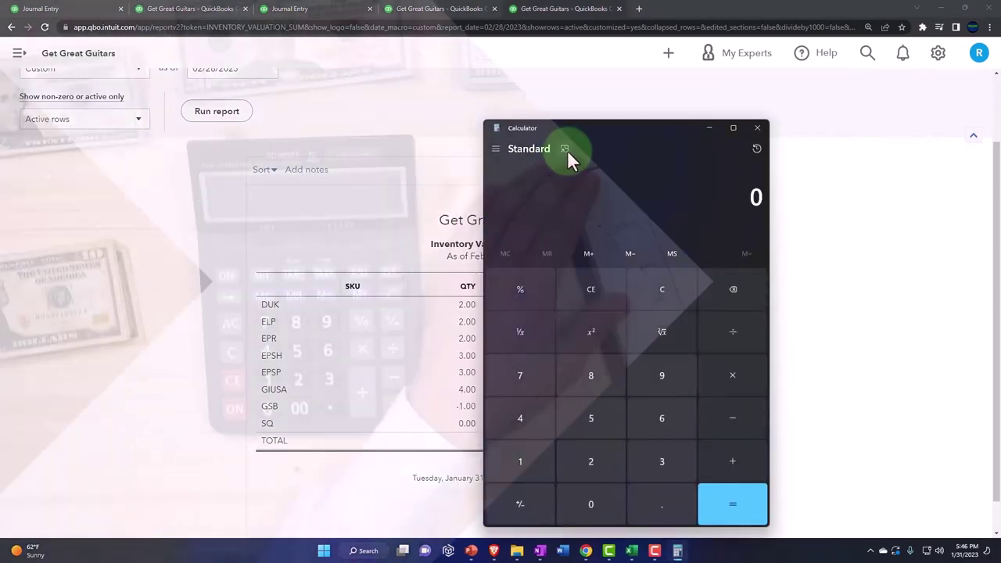
{"action": "left_click", "coordinate": [564, 148]}
{"action": "left_click_drag", "start_coordinate": [819, 44], "coordinate": [864, 272]}
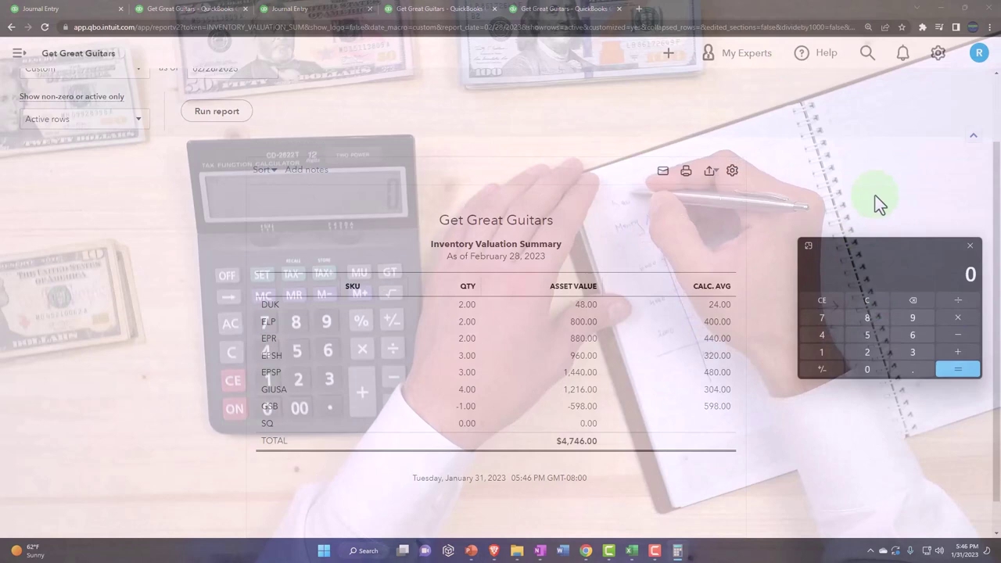
{"action": "type", "text": "4,746"}
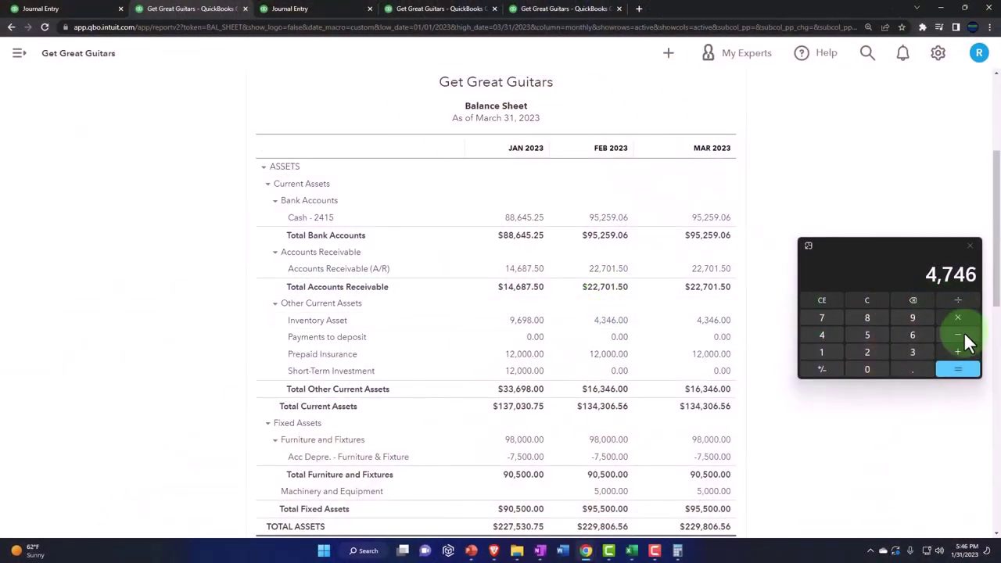
{"action": "left_click", "coordinate": [963, 333]}
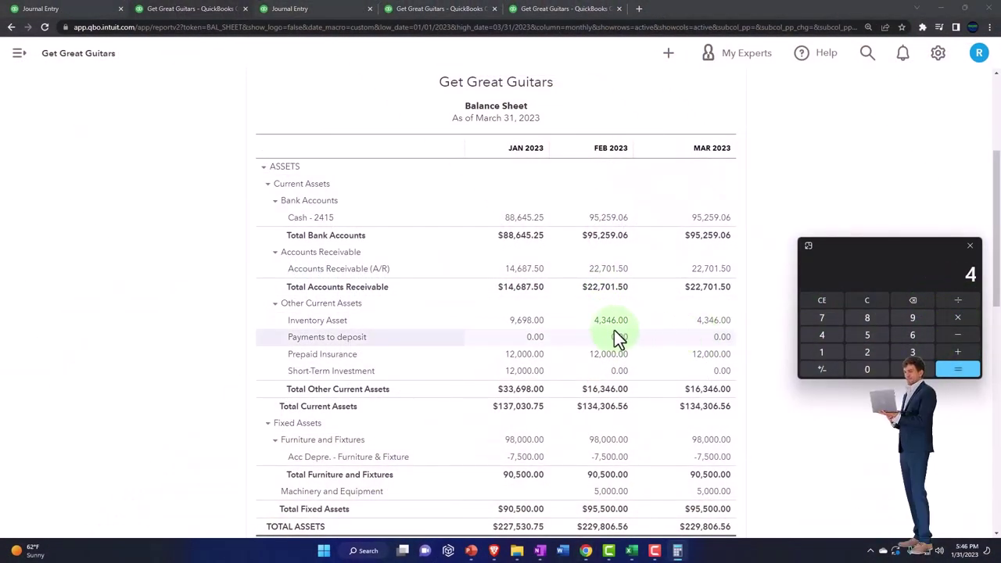
{"action": "type", "text": "400"}
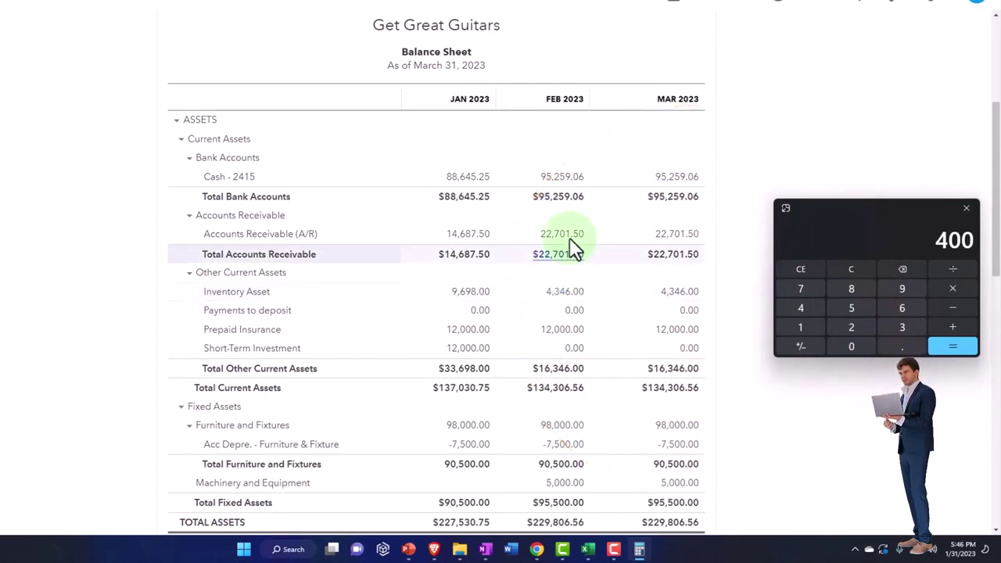
Open and dismiss the + New transaction list, staying on the February 28 valuation
{"action": "left_click", "coordinate": [657, 47]}
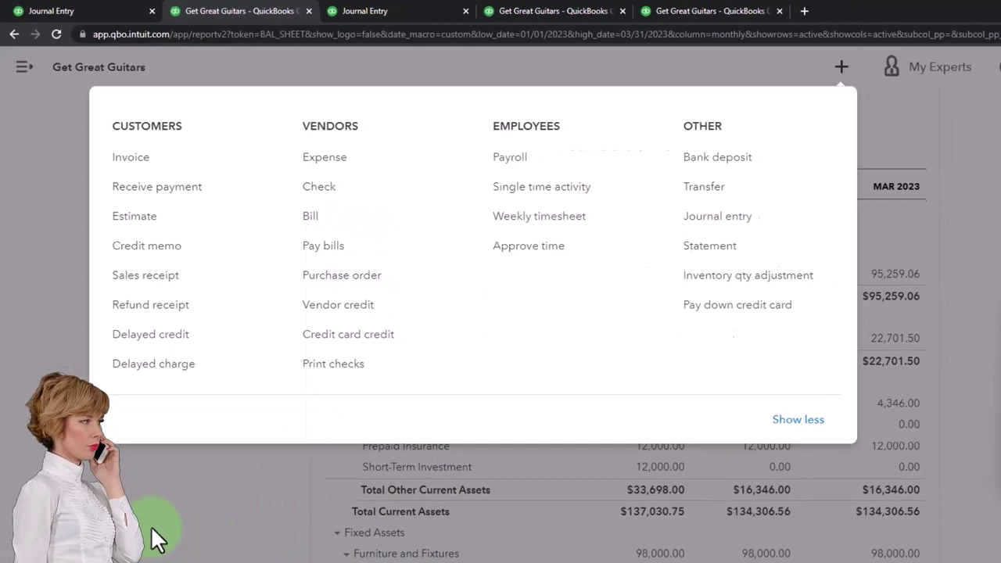
{"action": "left_click", "coordinate": [156, 538]}
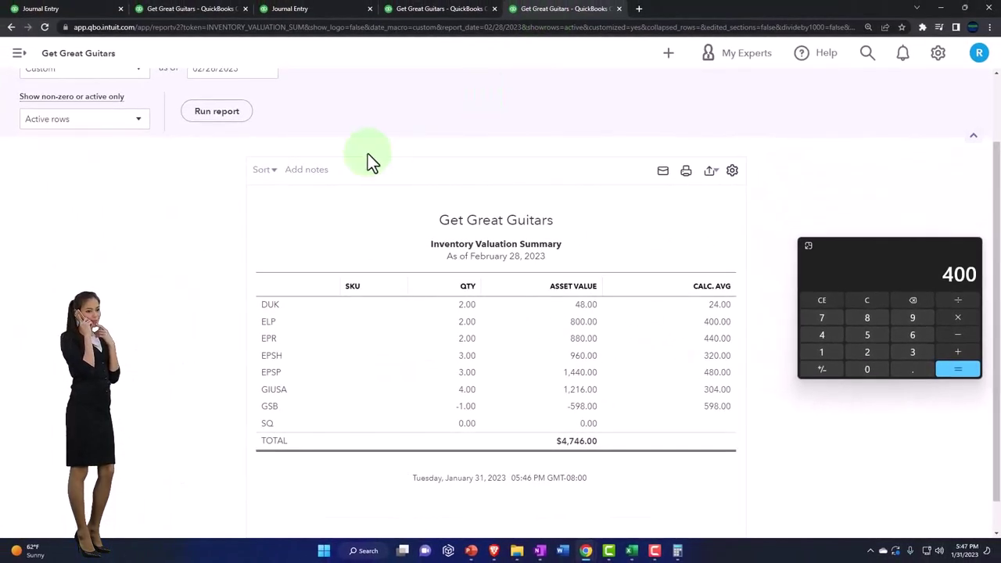
Rerun the Inventory Valuation Summary as of 03/31/2023, totaling $4,346.00, and move the calculator aside
{"action": "scroll", "coordinate": [305, 180], "scroll_direction": "up", "scroll_amount": 2}
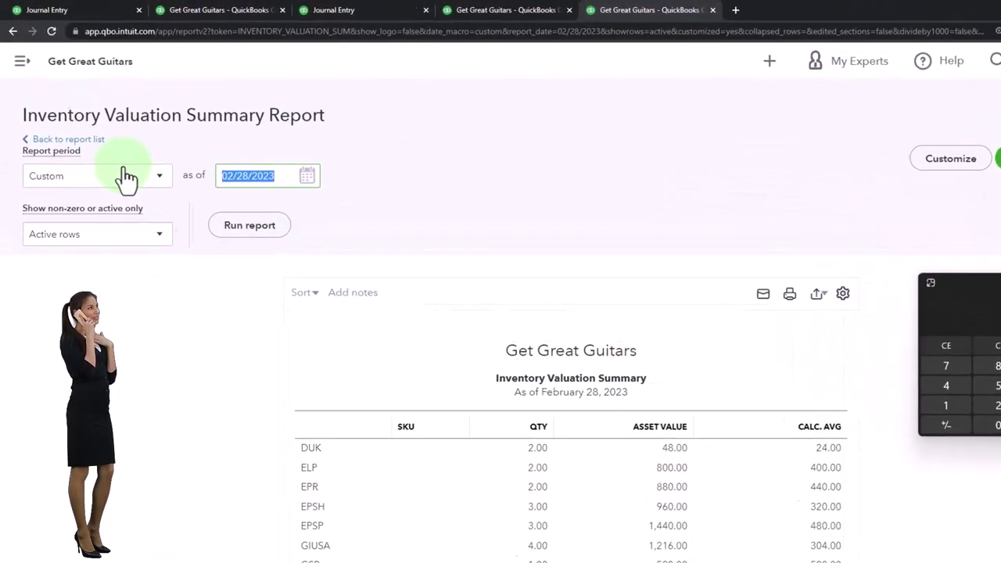
{"action": "type", "text": "03/3"}
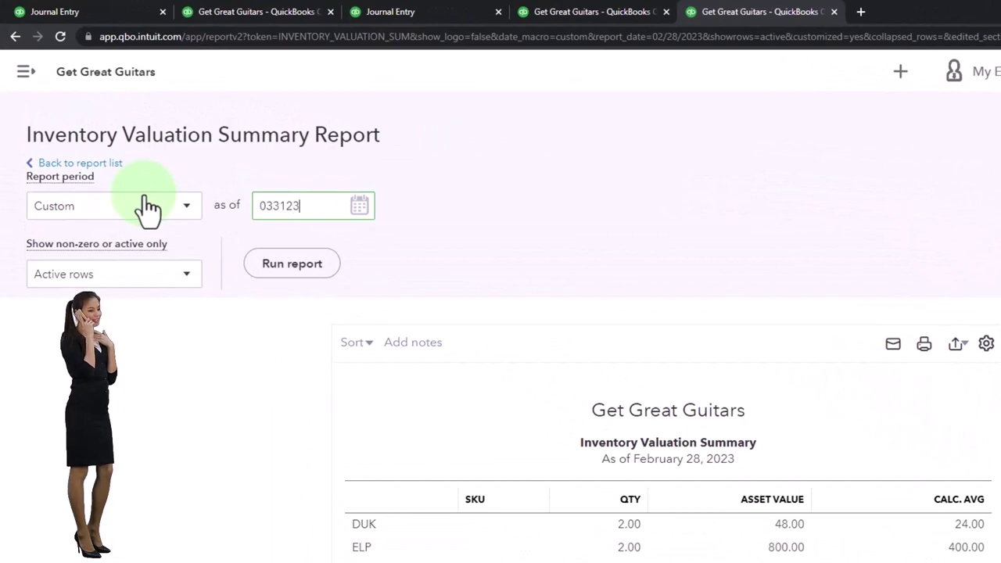
{"action": "type", "text": "1/2023"}
{"action": "left_click", "coordinate": [312, 270]}
{"action": "scroll", "coordinate": [469, 376], "scroll_direction": "down", "scroll_amount": 2}
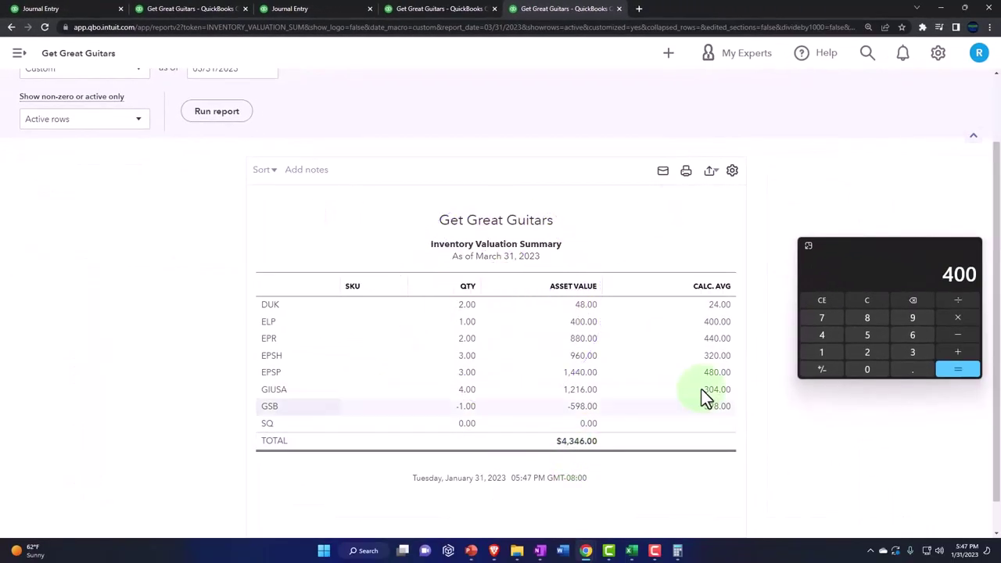
{"action": "left_click_drag", "start_coordinate": [848, 249], "coordinate": [999, 297]}
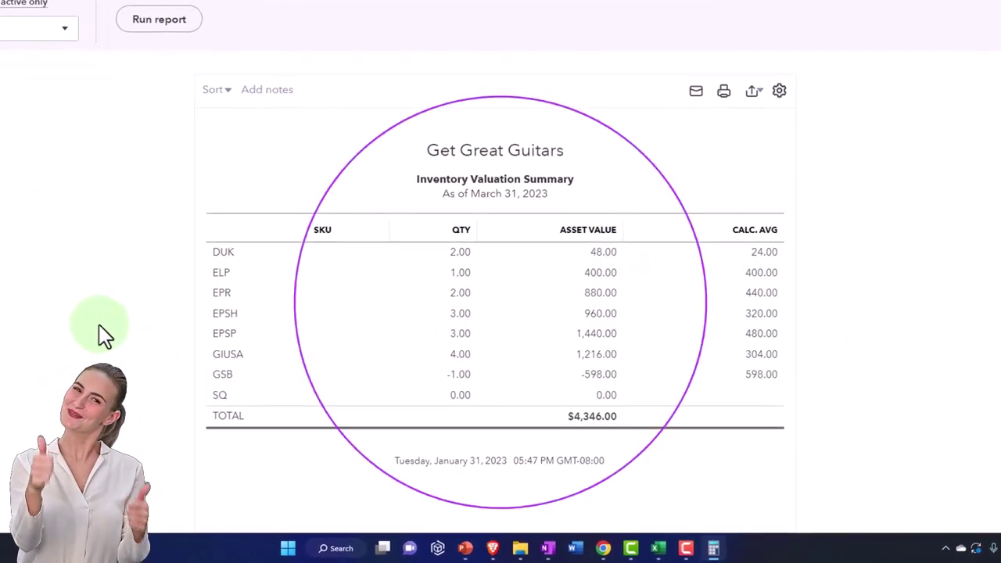
Rerun the all-dates Customer Balance Detail and zoom in; invoice 1022 shows 525.00 open
{"action": "left_click", "coordinate": [417, 11]}
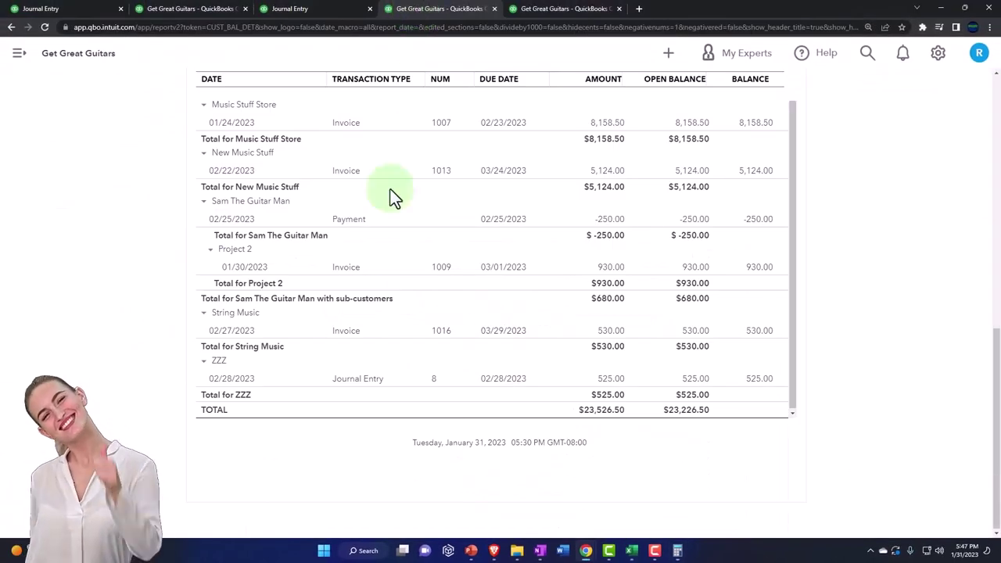
{"action": "scroll", "coordinate": [364, 305], "scroll_direction": "up", "scroll_amount": 10}
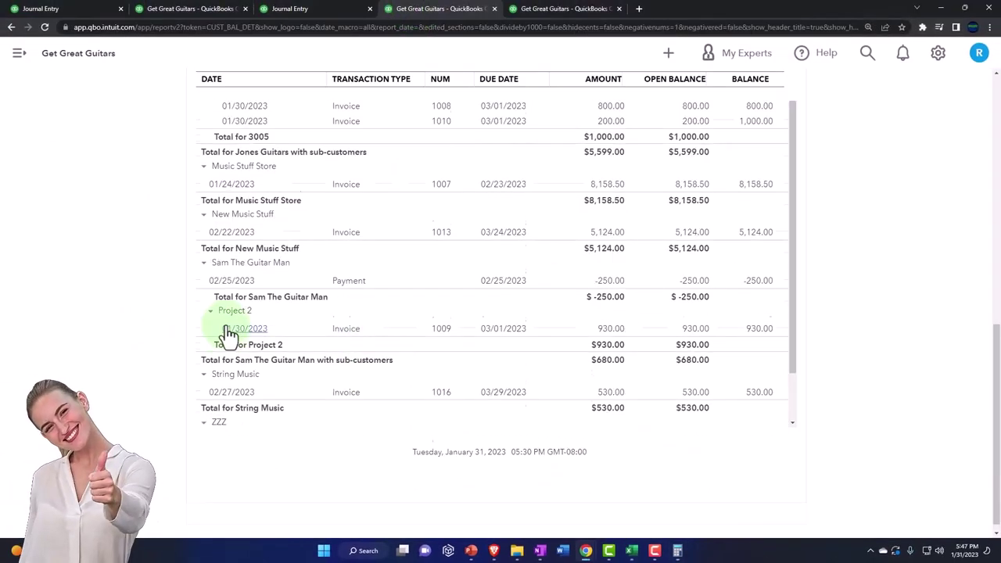
{"action": "scroll", "coordinate": [194, 338], "scroll_direction": "up", "scroll_amount": 2}
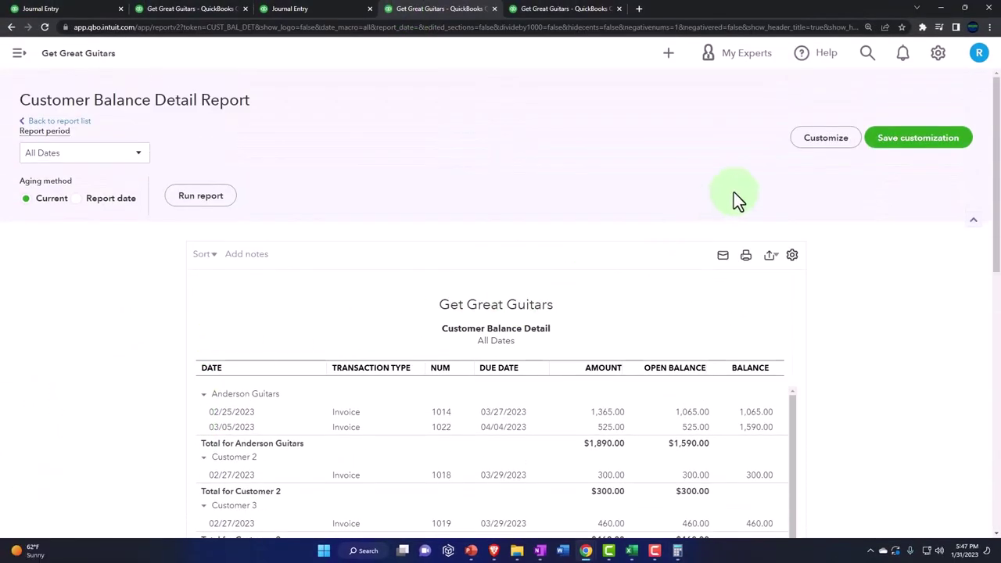
{"action": "left_click", "coordinate": [200, 205]}
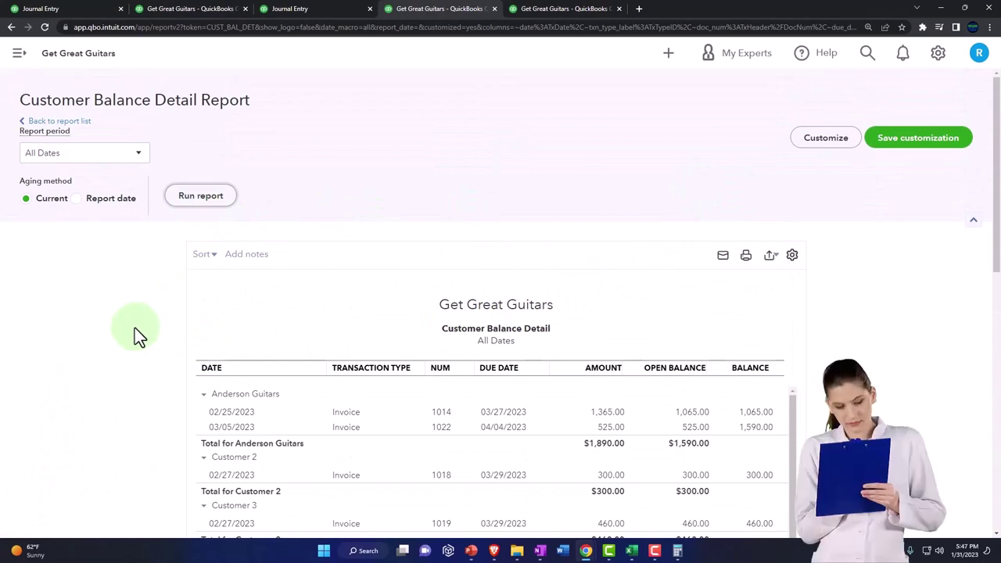
{"action": "scroll", "coordinate": [135, 334], "scroll_direction": "down", "scroll_amount": 2}
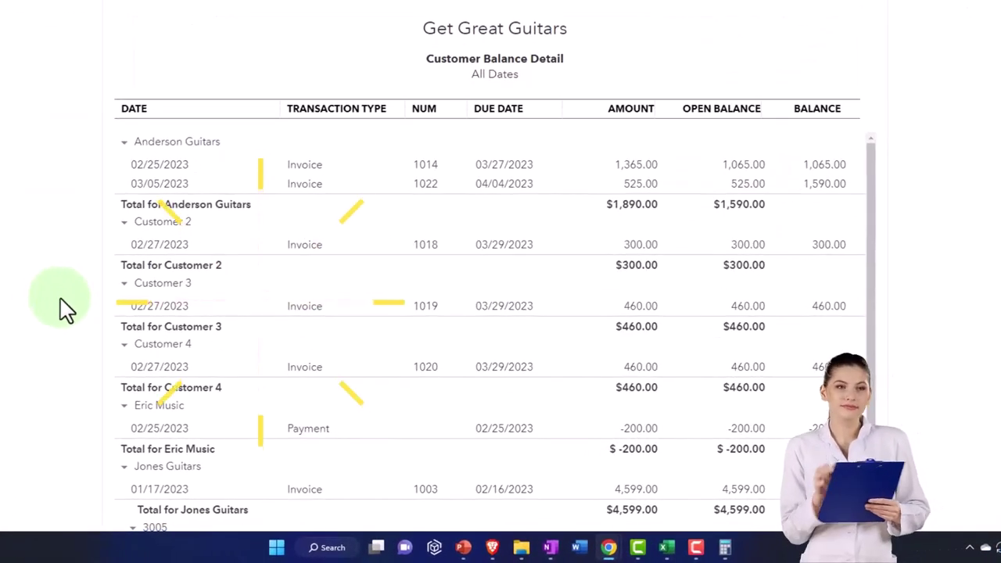
{"action": "key", "text": "ctrl+plus"}
{"action": "key", "text": "ctrl+plus"}
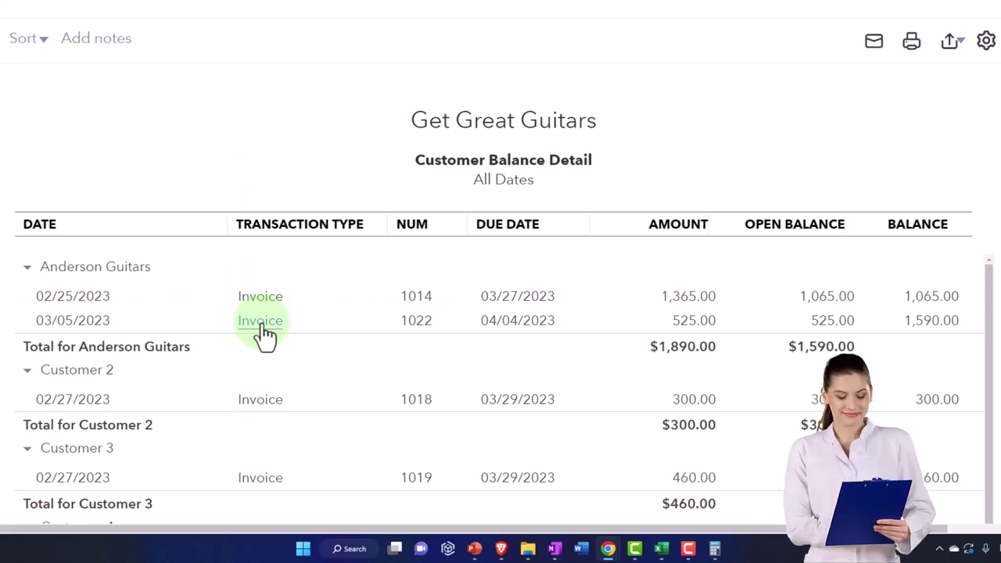
Scroll through Customer Balance Detail to check ZZZ's Feb 28 and Mar 1 entries netting to $0.00
{"action": "scroll", "coordinate": [268, 367], "scroll_direction": "down", "scroll_amount": 10}
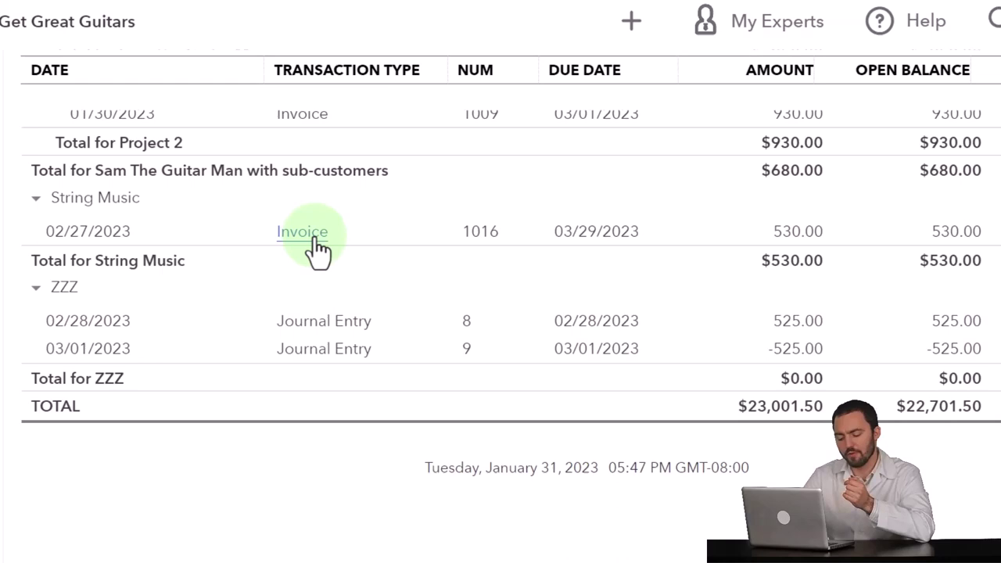
{"action": "left_click", "coordinate": [313, 236]}
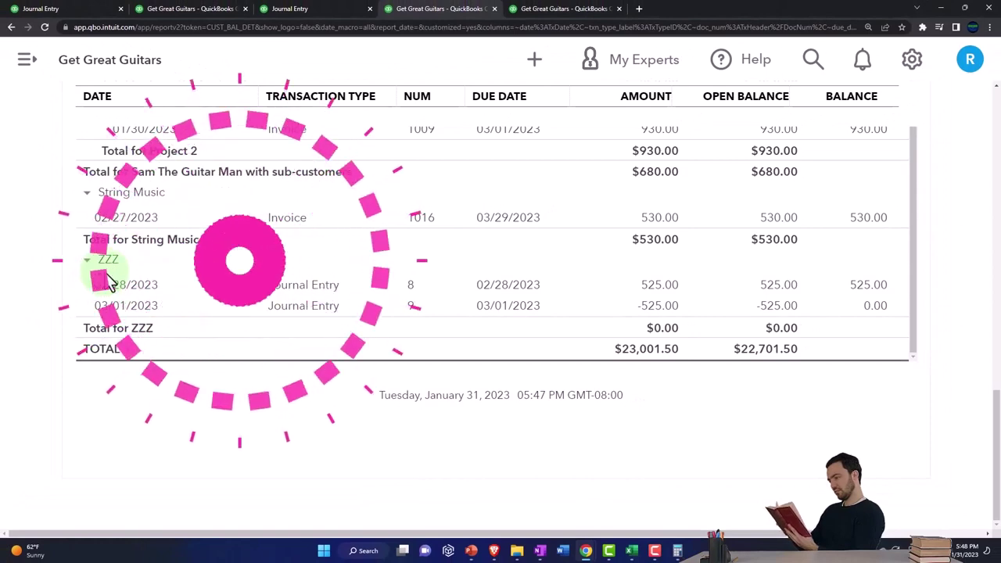
{"action": "scroll", "coordinate": [105, 283], "scroll_direction": "up", "scroll_amount": 4}
{"action": "scroll", "coordinate": [70, 225], "scroll_direction": "up", "scroll_amount": 8}
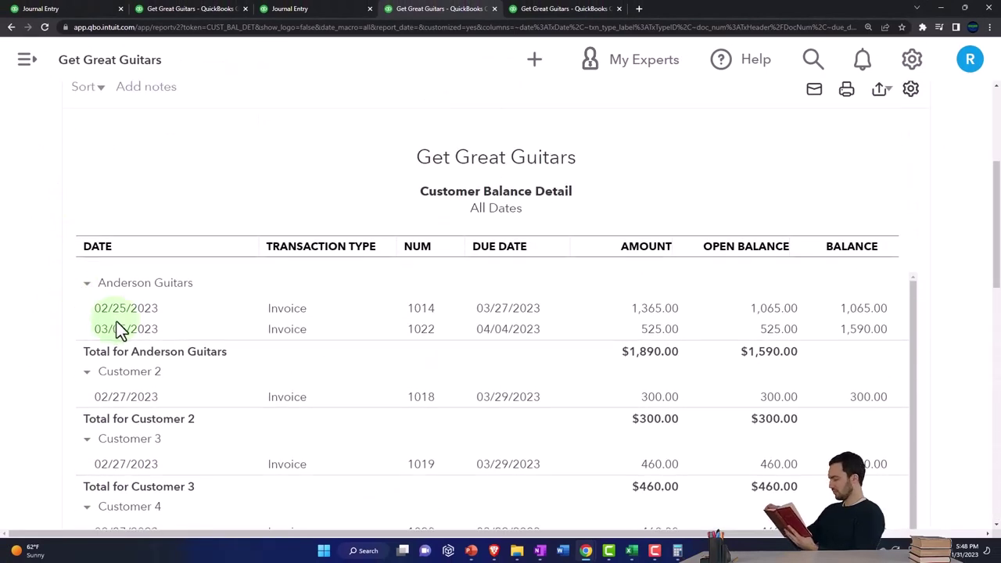
Switch to the Get Great Guitars dashboard and open its Sales > Customers list
{"action": "left_click", "coordinate": [71, 14]}
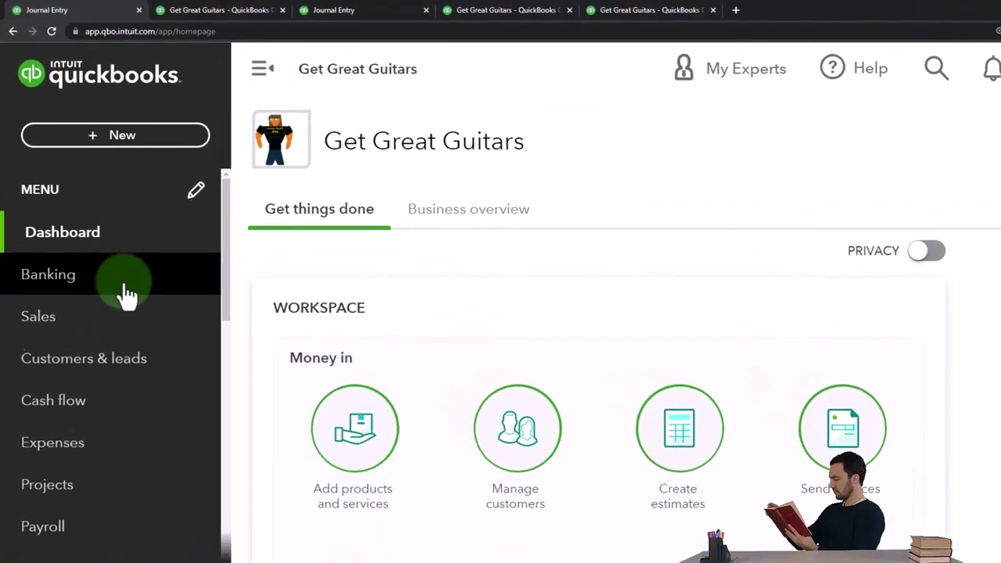
{"action": "scroll", "coordinate": [107, 262], "scroll_direction": "down", "scroll_amount": 3}
{"action": "scroll", "coordinate": [134, 324], "scroll_direction": "down", "scroll_amount": 3}
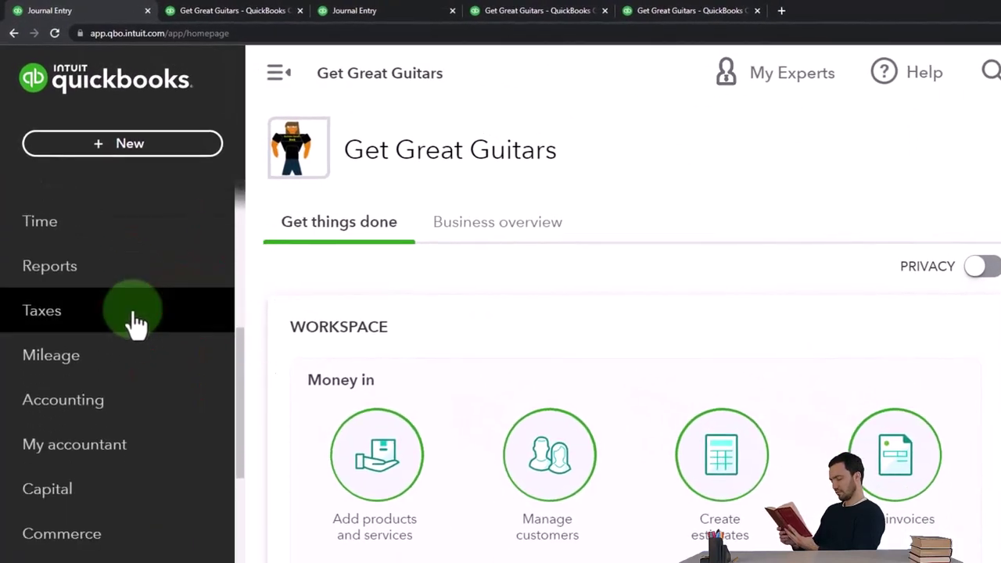
{"action": "scroll", "coordinate": [134, 325], "scroll_direction": "up", "scroll_amount": 2}
{"action": "scroll", "coordinate": [134, 328], "scroll_direction": "down", "scroll_amount": 3}
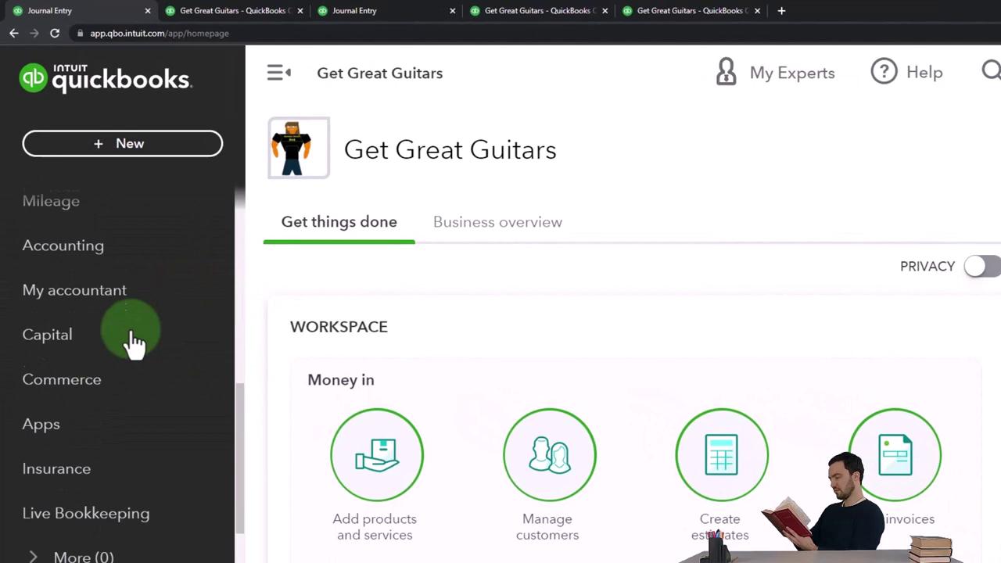
{"action": "scroll", "coordinate": [132, 342], "scroll_direction": "up", "scroll_amount": 5}
{"action": "scroll", "coordinate": [134, 341], "scroll_direction": "up", "scroll_amount": 2}
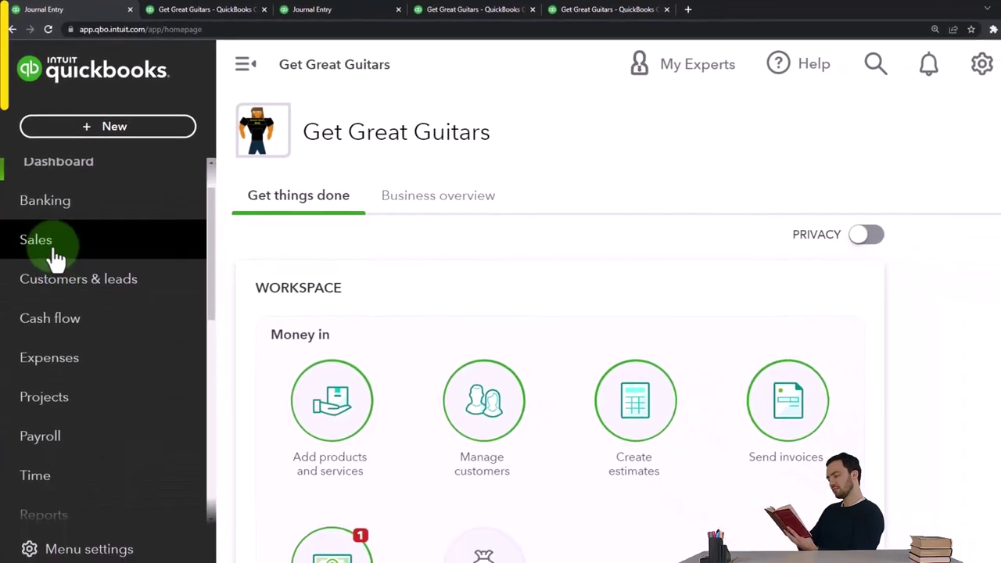
{"action": "left_click", "coordinate": [46, 200]}
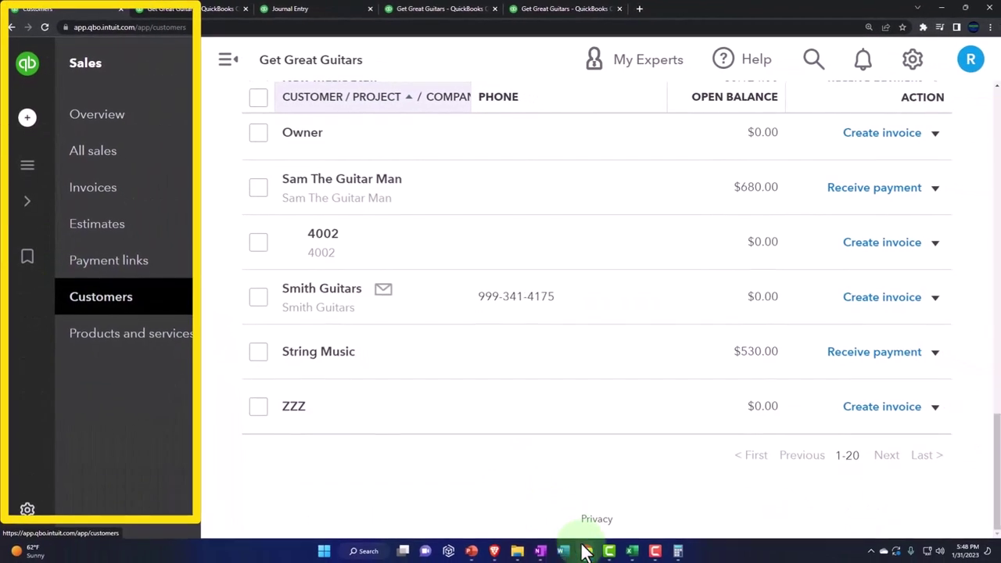
In the incognito Sample Company window, open Get paid & pay > Customers ($5,282 open invoices)
{"action": "mouse_move", "coordinate": [586, 551]}
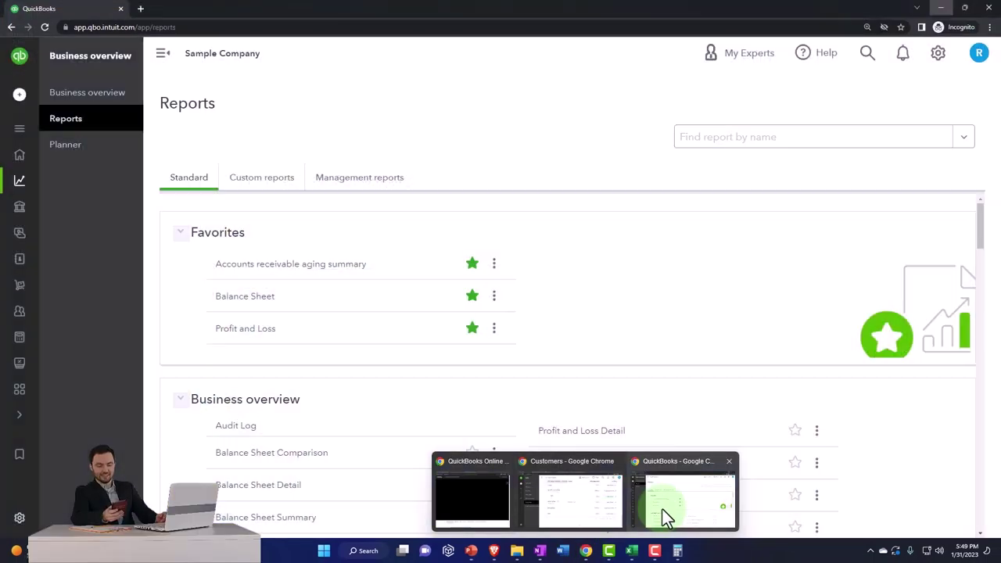
{"action": "left_click", "coordinate": [662, 512]}
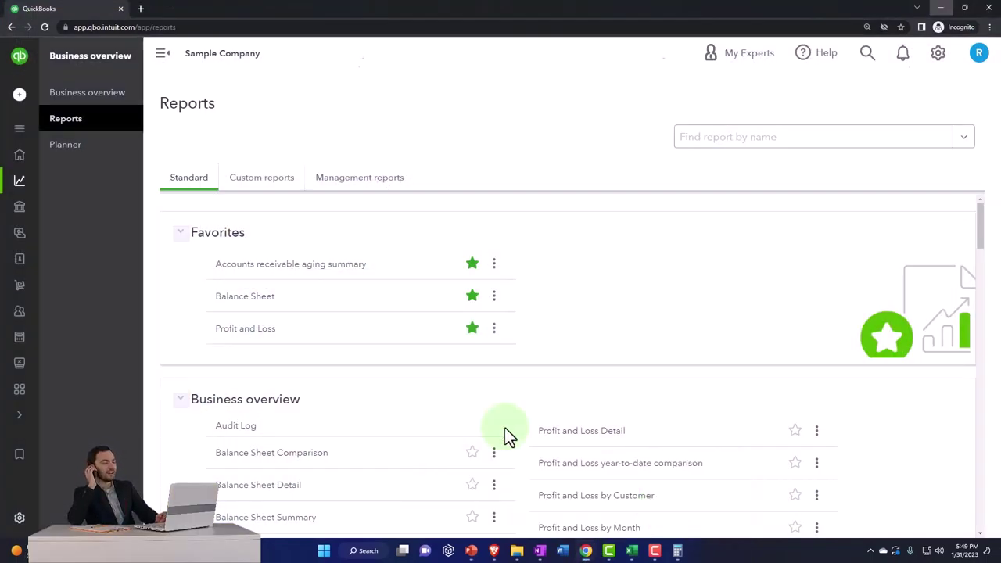
{"action": "mouse_move", "coordinate": [19, 191]}
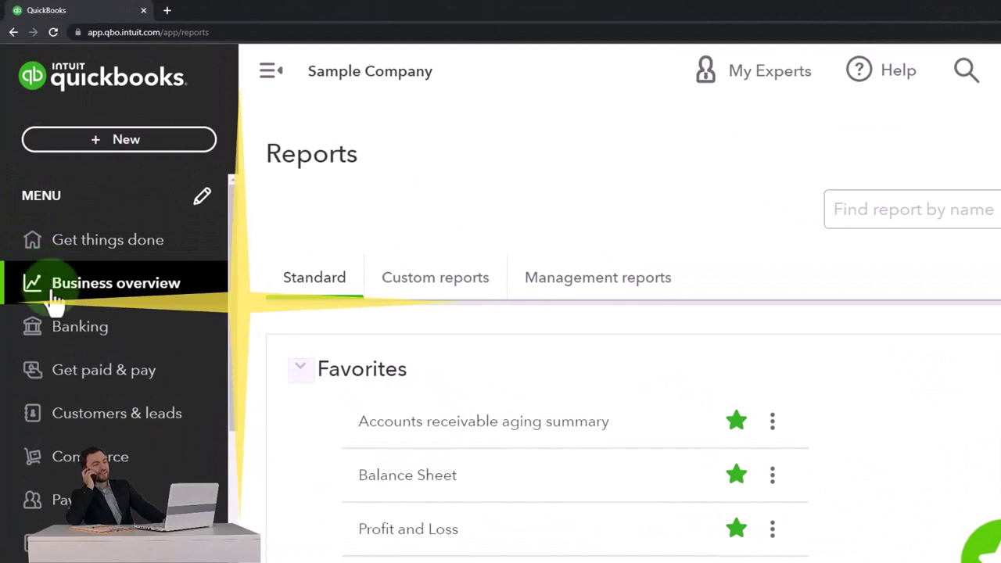
{"action": "scroll", "coordinate": [59, 306], "scroll_direction": "down", "scroll_amount": 3}
{"action": "scroll", "coordinate": [61, 302], "scroll_direction": "up", "scroll_amount": 3}
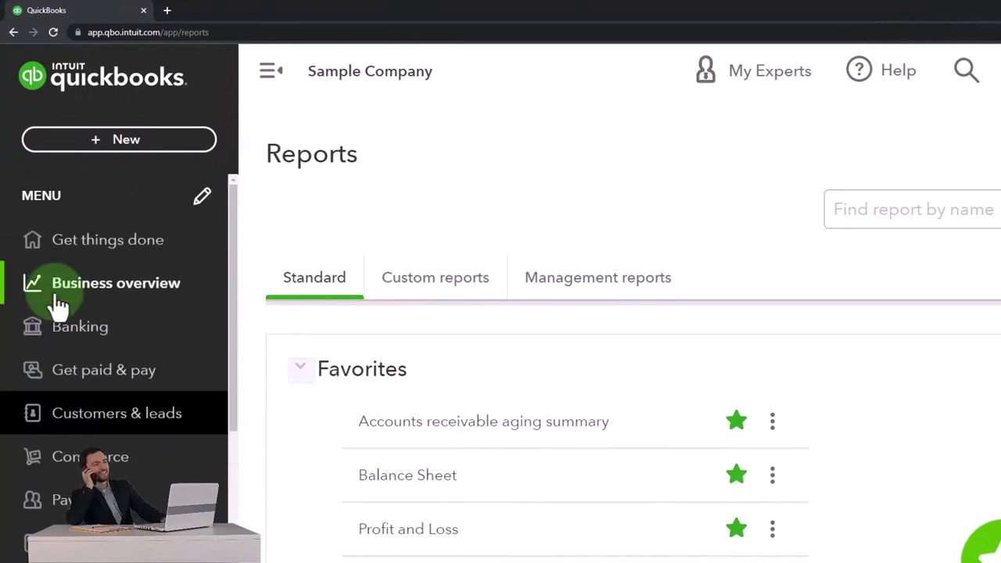
{"action": "left_click", "coordinate": [79, 371]}
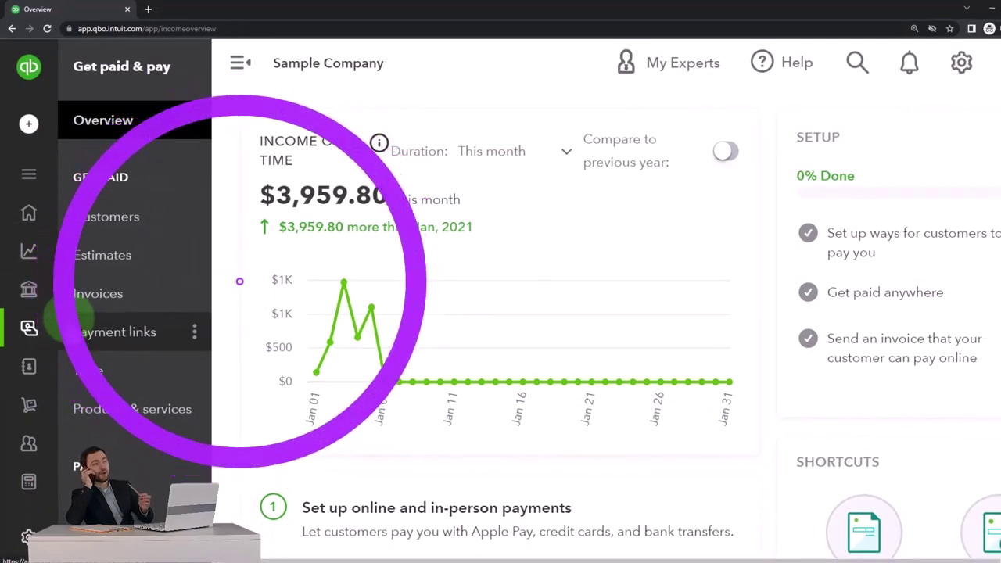
{"action": "left_click", "coordinate": [110, 231]}
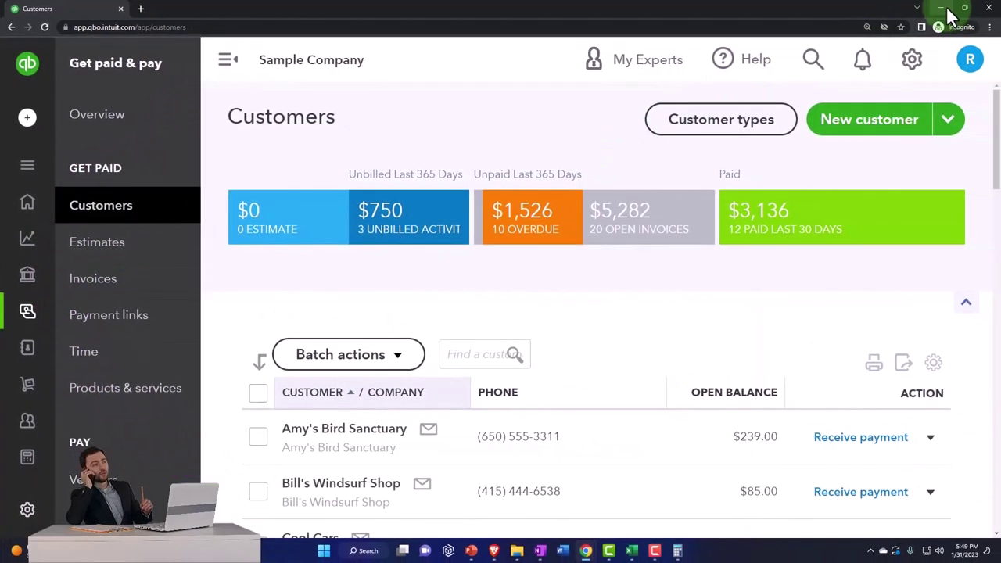
Minimize the sample window and open ZZZ's customer page listing Journal Entries 8 and 9
{"action": "left_click", "coordinate": [942, 7]}
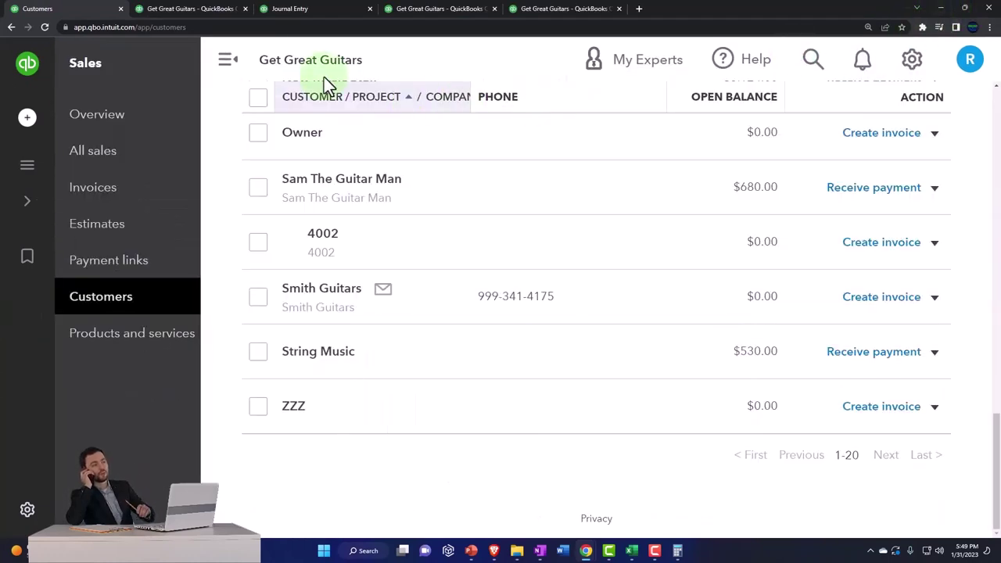
{"action": "left_click", "coordinate": [227, 63]}
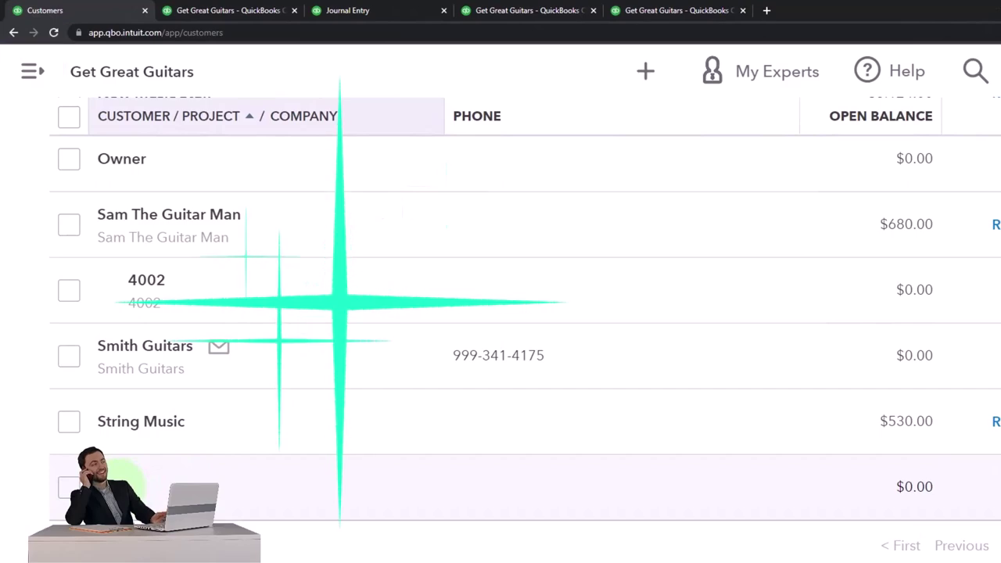
{"action": "left_click", "coordinate": [234, 487]}
{"action": "scroll", "coordinate": [219, 445], "scroll_direction": "down", "scroll_amount": 2}
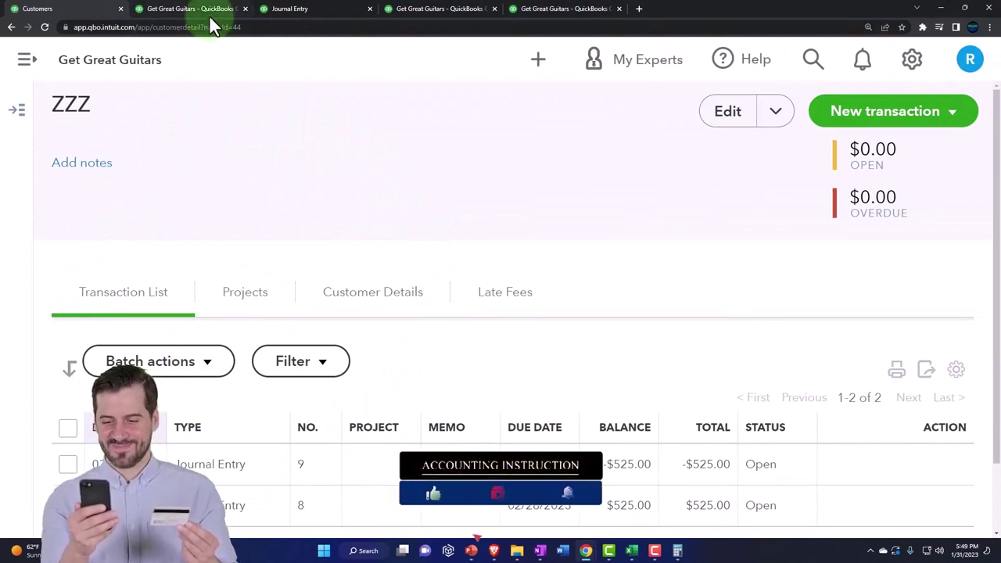
Duplicate the Inventory Valuation Summary browser tab and go to the Reports list in the copy
{"action": "left_click", "coordinate": [588, 11]}
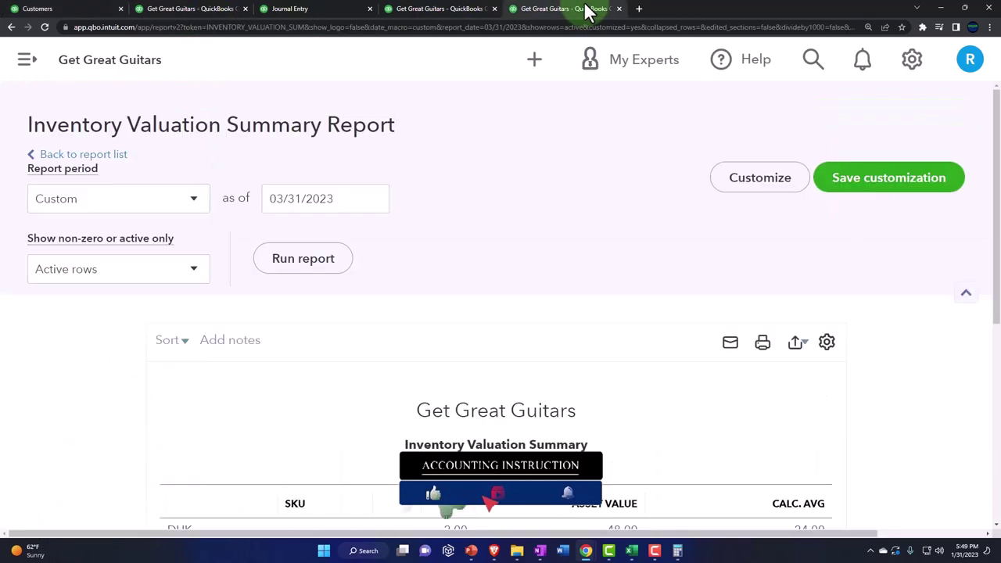
{"action": "right_click", "coordinate": [585, 15]}
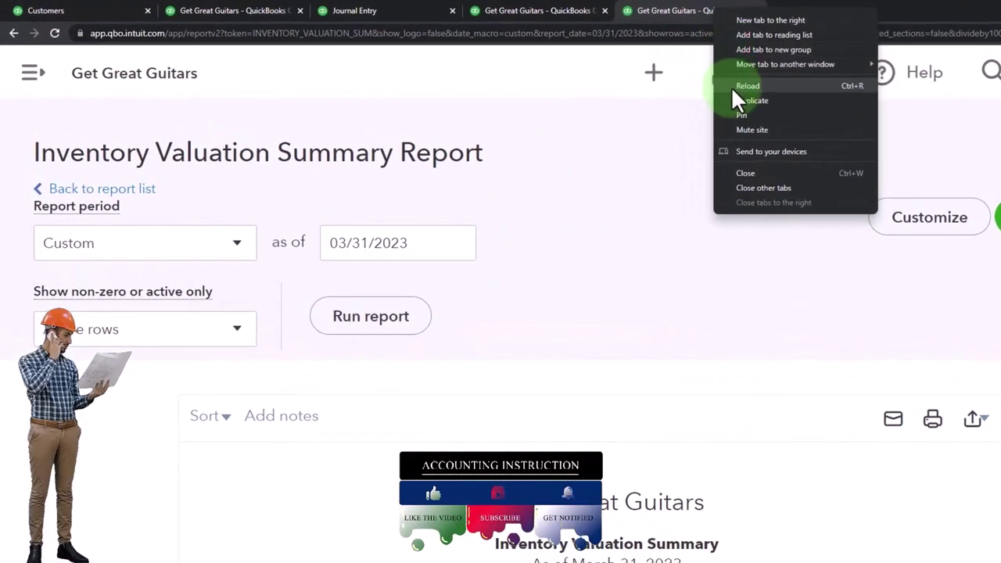
{"action": "left_click", "coordinate": [737, 98]}
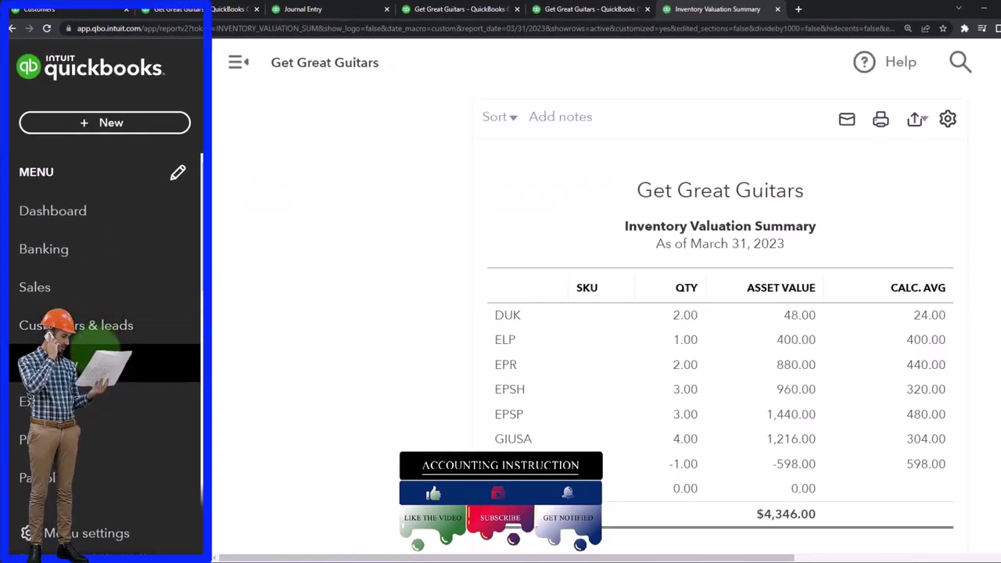
{"action": "scroll", "coordinate": [94, 340], "scroll_direction": "down", "scroll_amount": 2}
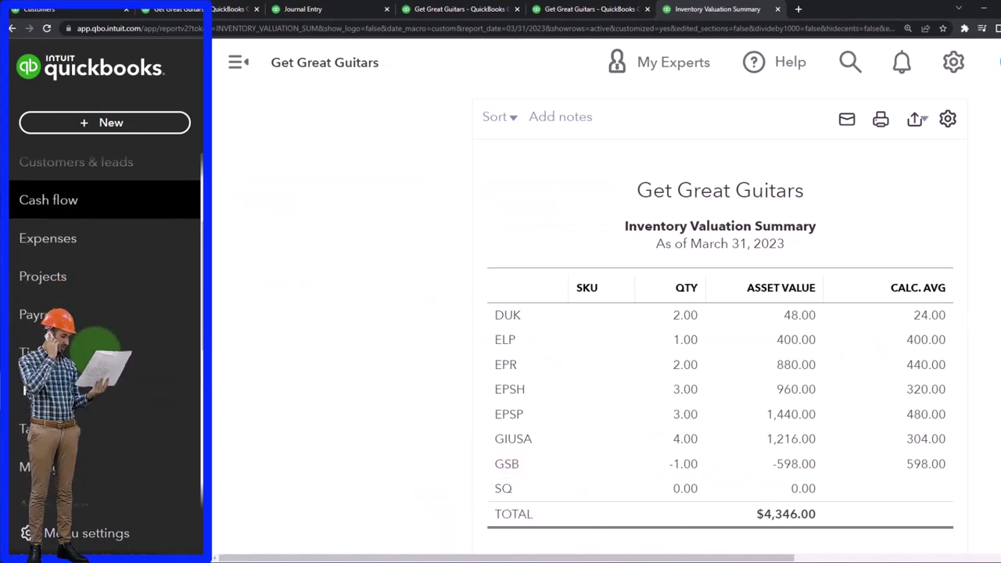
{"action": "left_click", "coordinate": [101, 390]}
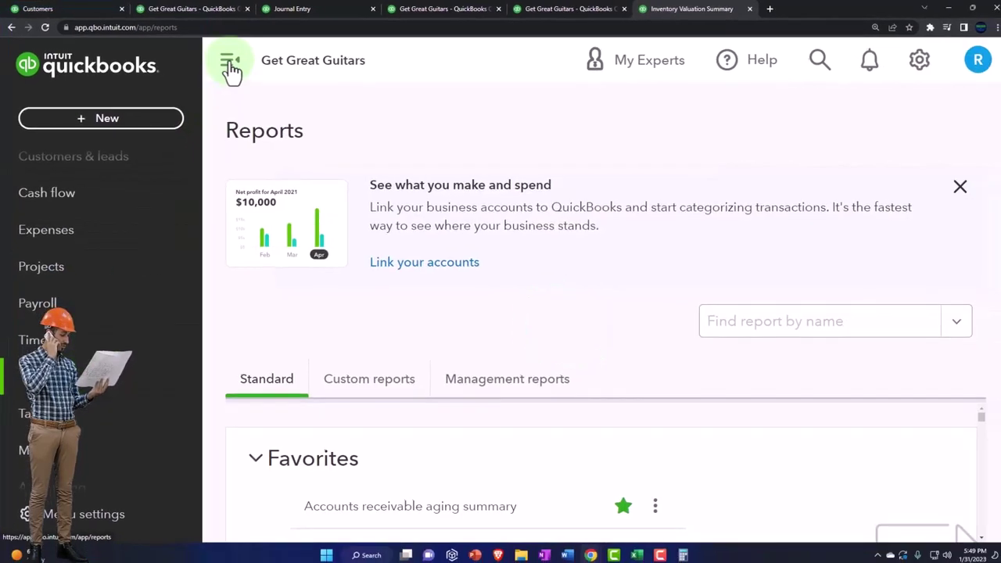
Search reports for 'jour' and open the Journal report
{"action": "left_click", "coordinate": [238, 62]}
{"action": "type", "text": "jour"}
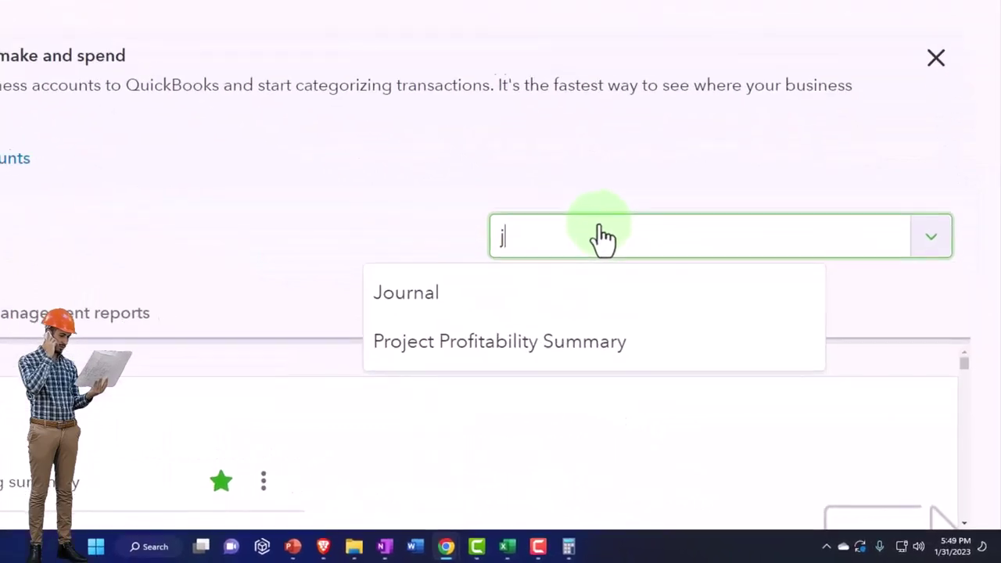
{"action": "left_click", "coordinate": [582, 282]}
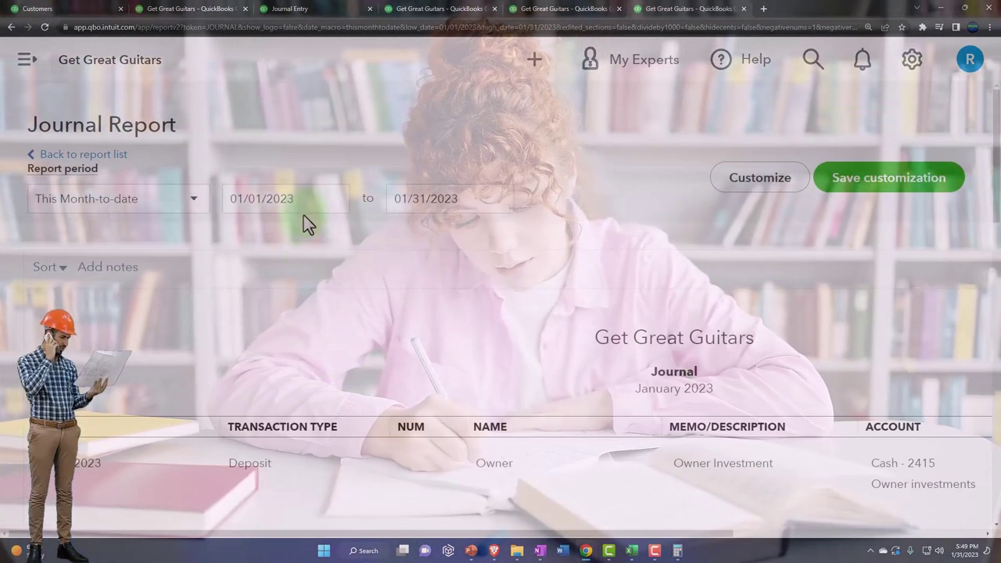
Set the Journal report period to 02/28/2023 through 02/28/2023 and rerun it
{"action": "left_click_drag", "start_coordinate": [303, 216], "coordinate": [196, 212]}
{"action": "type", "text": "02/28/2023"}
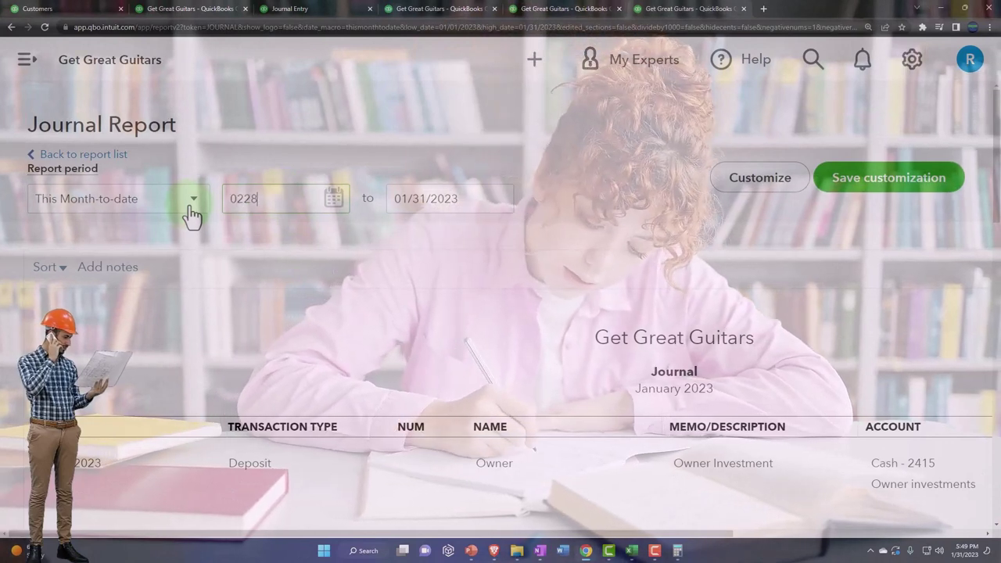
{"action": "key", "text": "Tab"}
{"action": "type", "text": "022"}
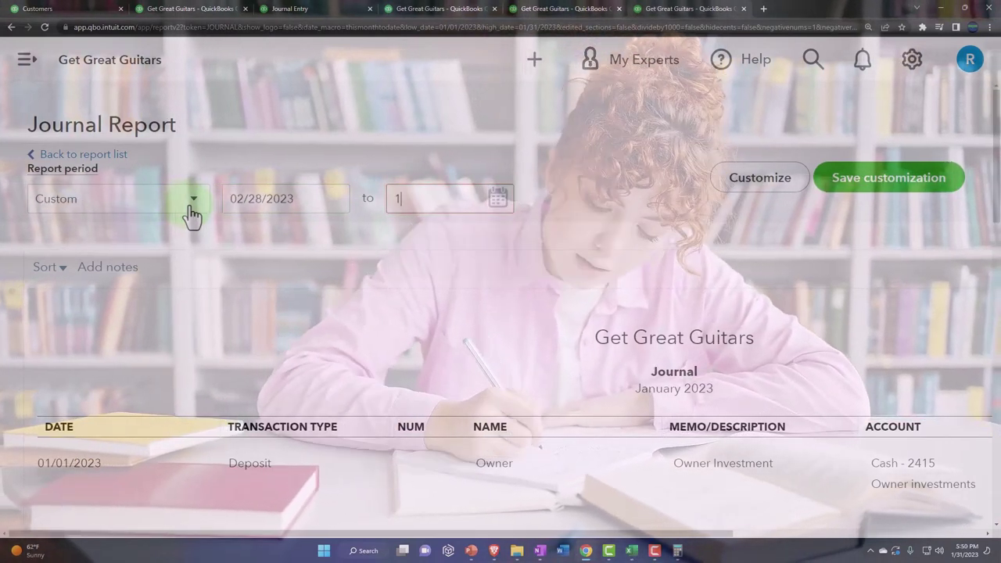
{"action": "type", "text": "8/2023"}
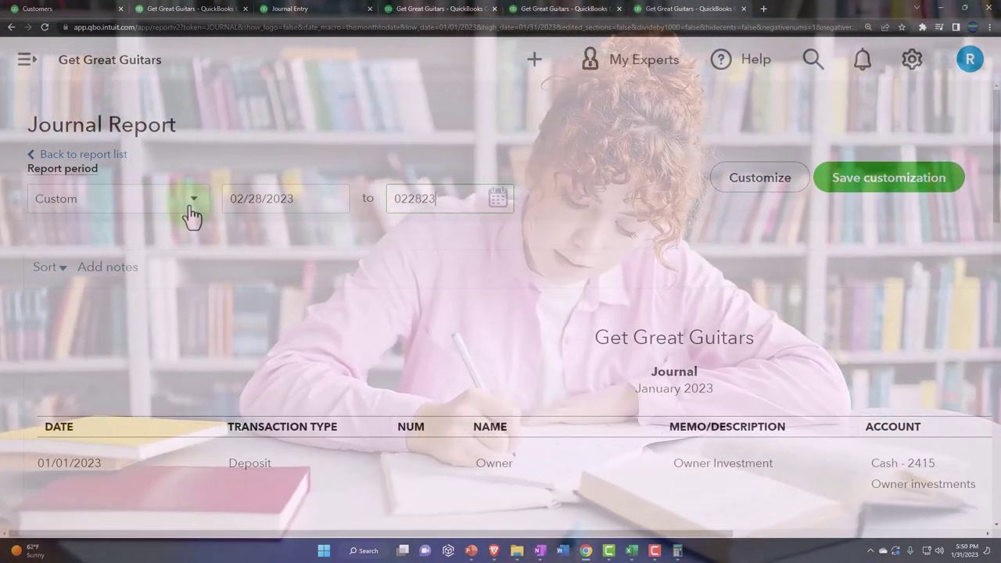
{"action": "key", "text": "Return"}
{"action": "scroll", "coordinate": [235, 264], "scroll_direction": "down", "scroll_amount": 2}
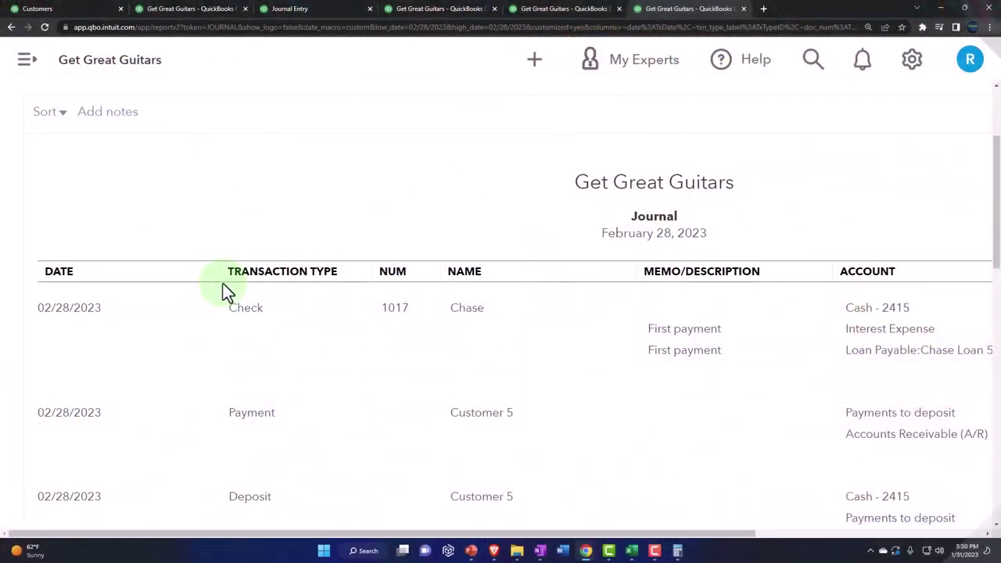
{"action": "scroll", "coordinate": [253, 392], "scroll_direction": "down", "scroll_amount": 3}
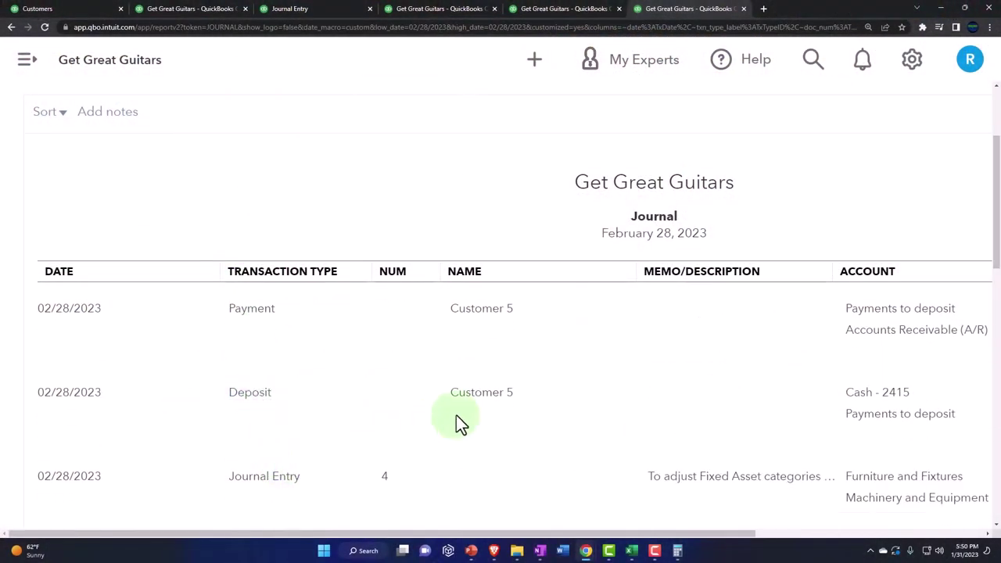
{"action": "scroll", "coordinate": [455, 415], "scroll_direction": "up", "scroll_amount": 5}
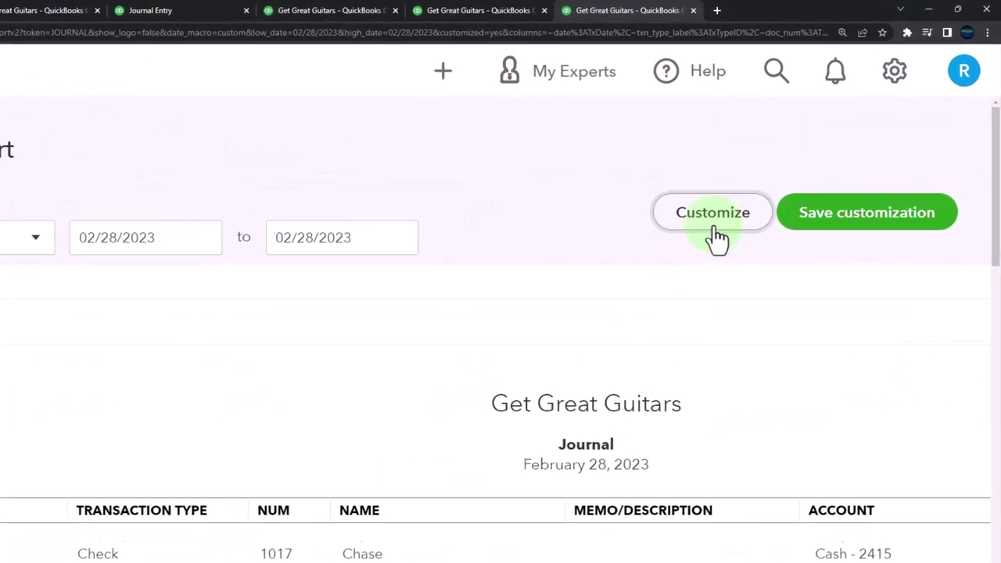
Filter the report to Transaction Type Journal Entry and rerun it, showing entries 4, 5 and 6
{"action": "left_click", "coordinate": [713, 227]}
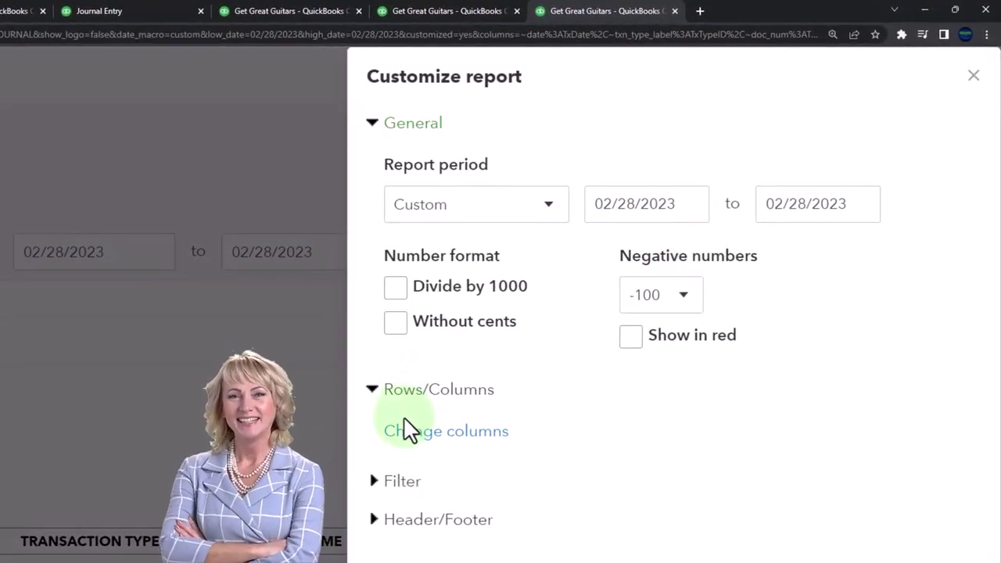
{"action": "left_click", "coordinate": [387, 520]}
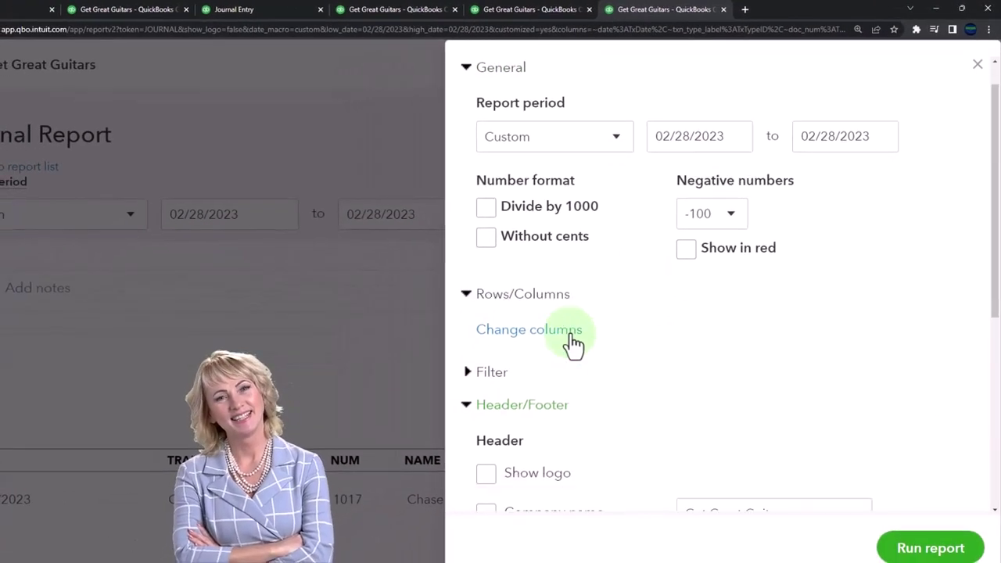
{"action": "scroll", "coordinate": [573, 344], "scroll_direction": "down", "scroll_amount": 2}
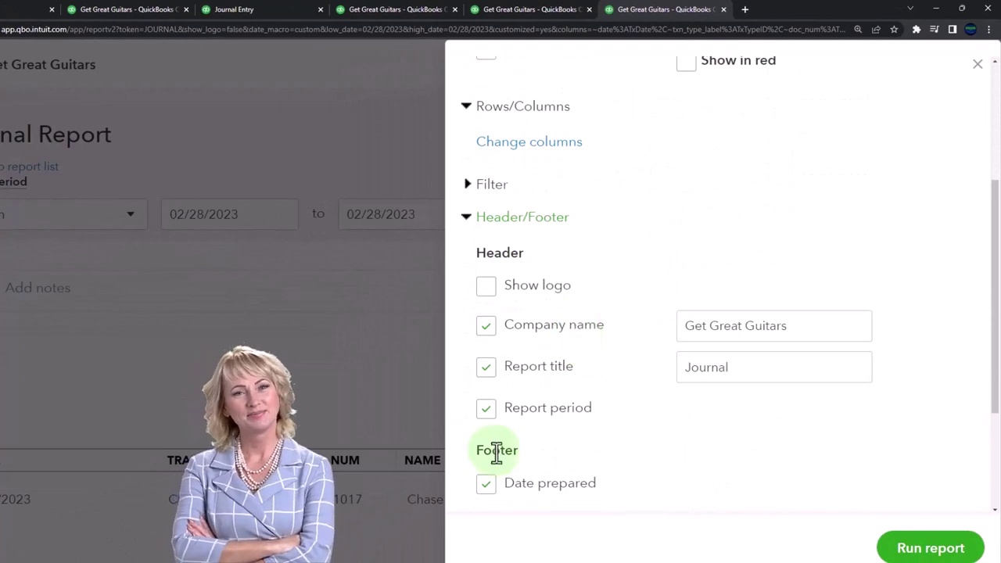
{"action": "scroll", "coordinate": [500, 446], "scroll_direction": "down", "scroll_amount": 2}
{"action": "scroll", "coordinate": [509, 442], "scroll_direction": "up", "scroll_amount": 5}
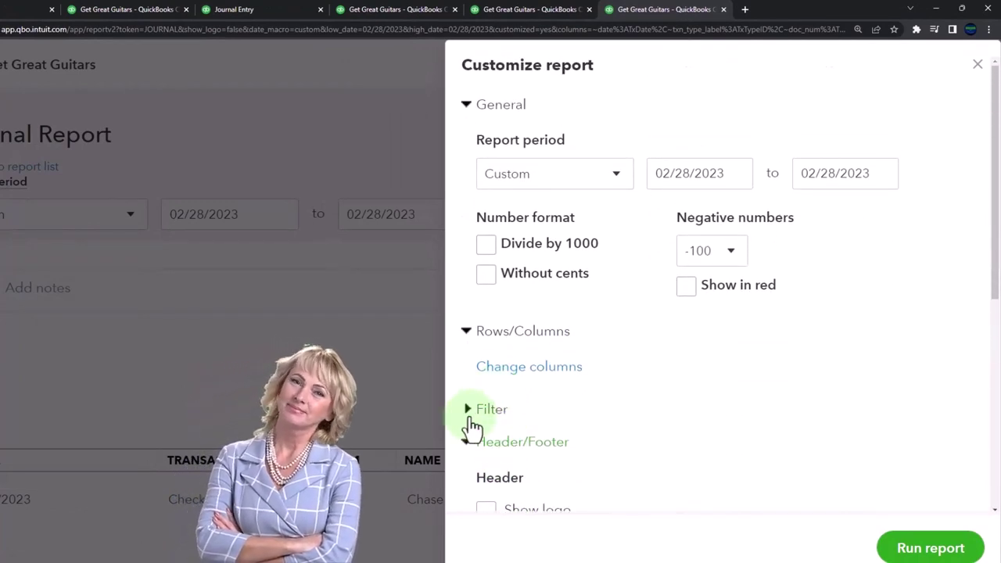
{"action": "left_click", "coordinate": [471, 418]}
{"action": "scroll", "coordinate": [523, 383], "scroll_direction": "down", "scroll_amount": 1}
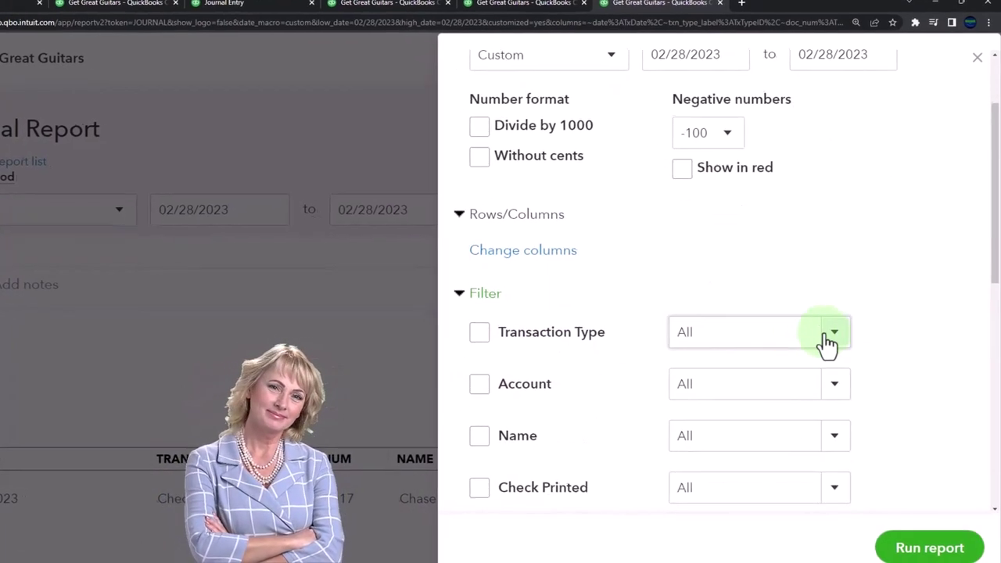
{"action": "left_click", "coordinate": [827, 341]}
{"action": "left_click", "coordinate": [786, 364]}
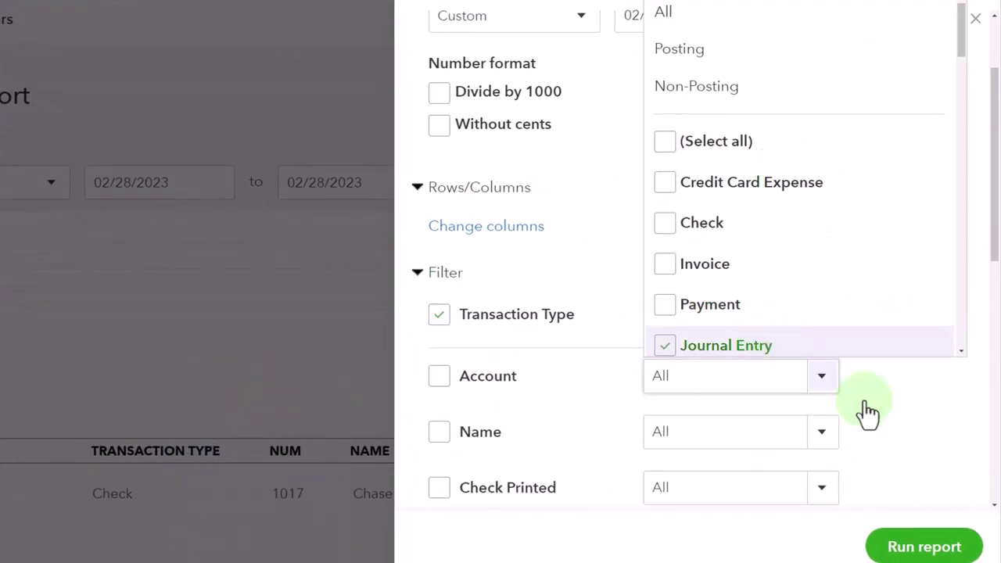
{"action": "left_click", "coordinate": [958, 547]}
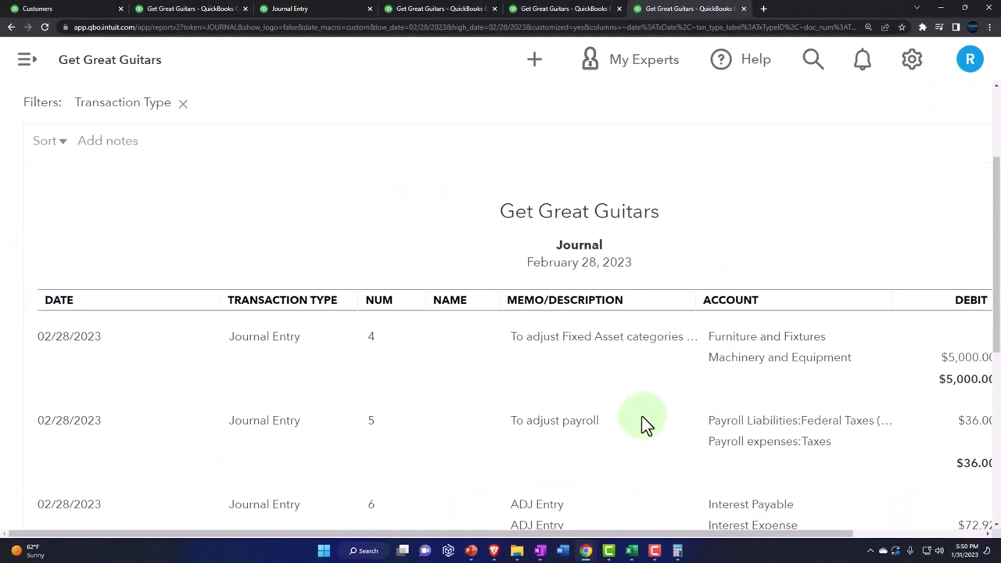
Zoom the browser out and rerun the Journal Entry report for 03/01/2023, showing entries 7 and 9
{"action": "key", "text": "ctrl+minus"}
{"action": "key", "text": "ctrl+minus"}
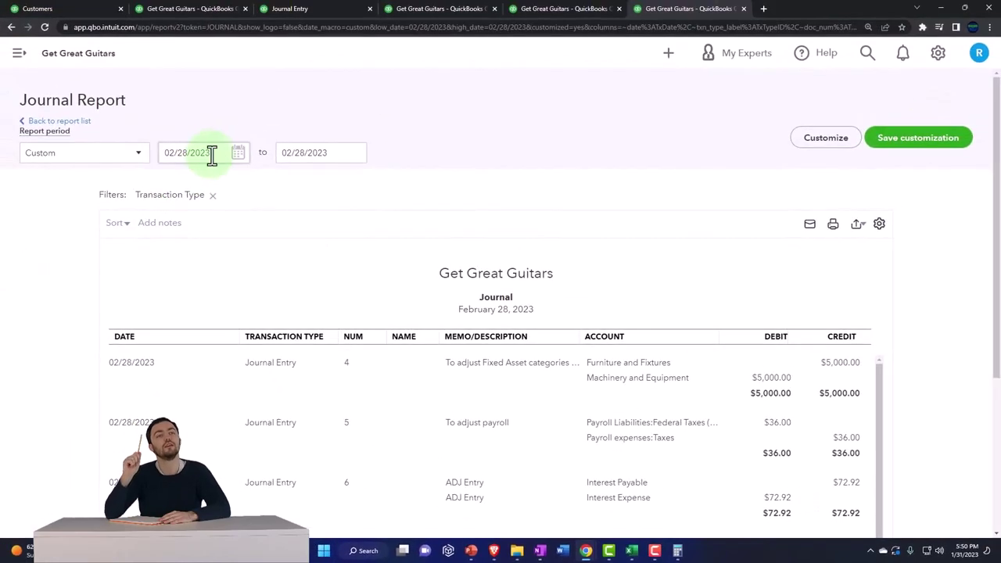
{"action": "key", "text": "plus"}
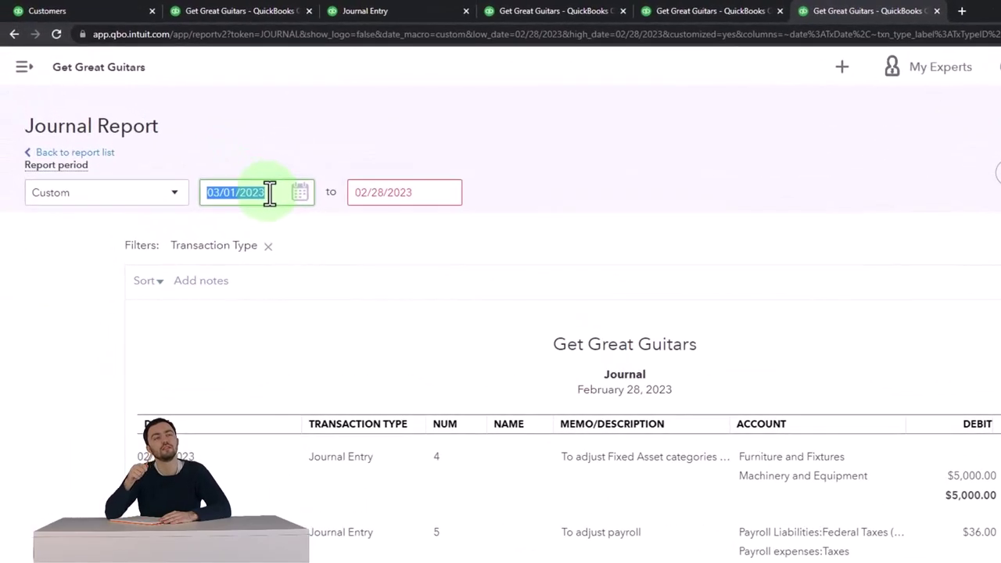
{"action": "scroll", "coordinate": [268, 194], "scroll_direction": "down", "scroll_amount": 2}
{"action": "scroll", "coordinate": [268, 195], "scroll_direction": "up", "scroll_amount": 2}
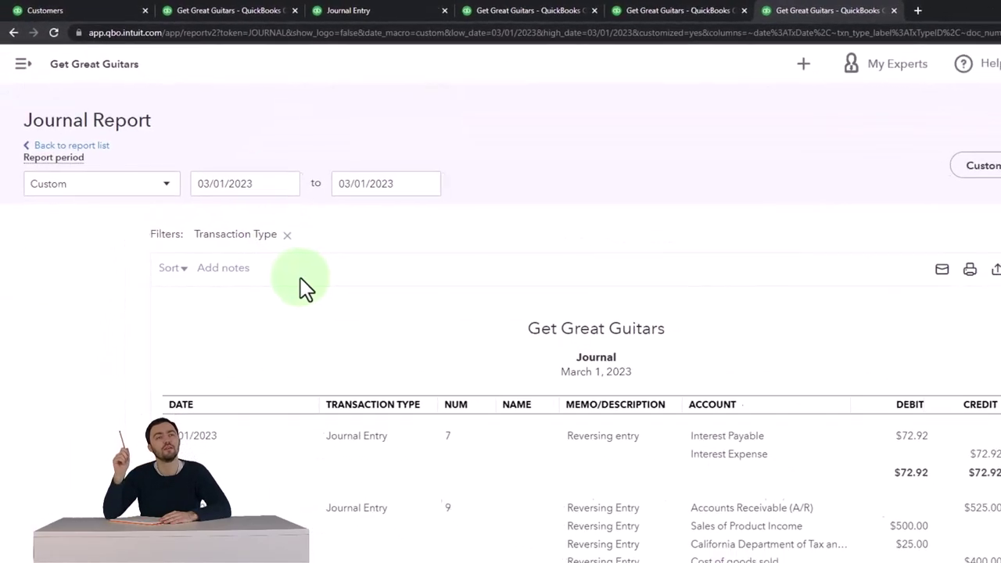
{"action": "scroll", "coordinate": [302, 286], "scroll_direction": "down", "scroll_amount": 1}
{"action": "scroll", "coordinate": [449, 346], "scroll_direction": "down", "scroll_amount": 1}
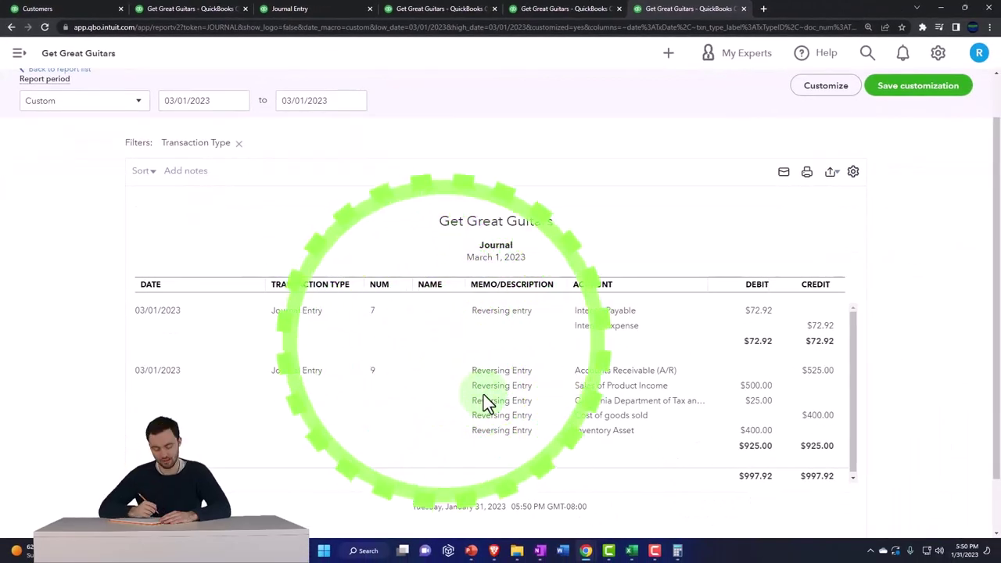